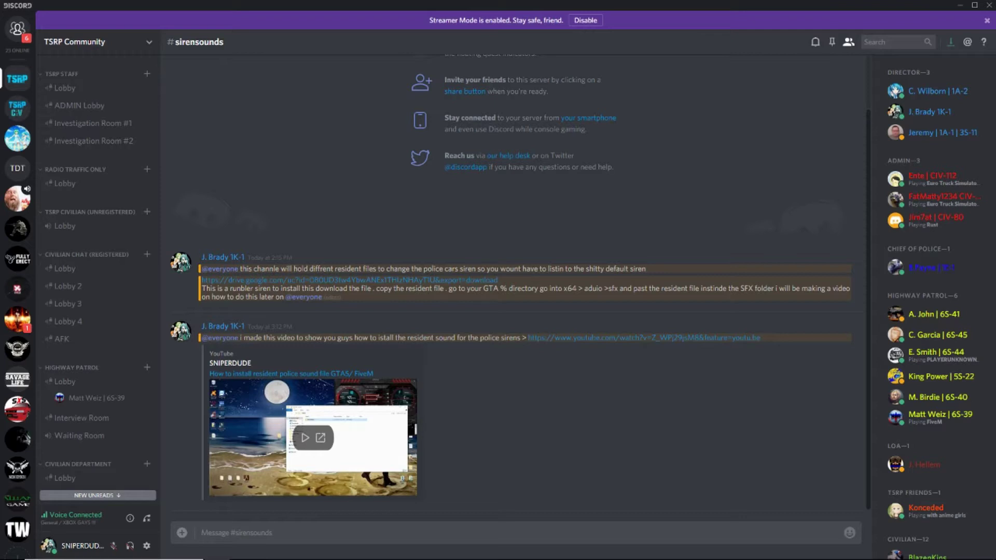
Switch from Discord to the TeamSpeak 3 client connected to Texas State Roleplay
{"action": "key", "text": "alt+Tab"}
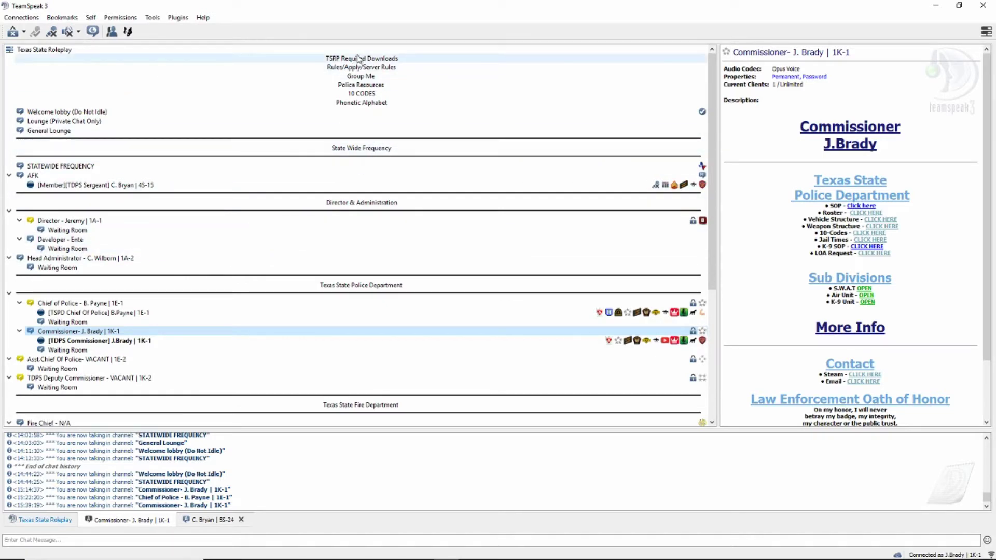
Join TSRP Required Downloads and follow its Texas State ELS download link
{"action": "mouse_move", "coordinate": [358, 59]}
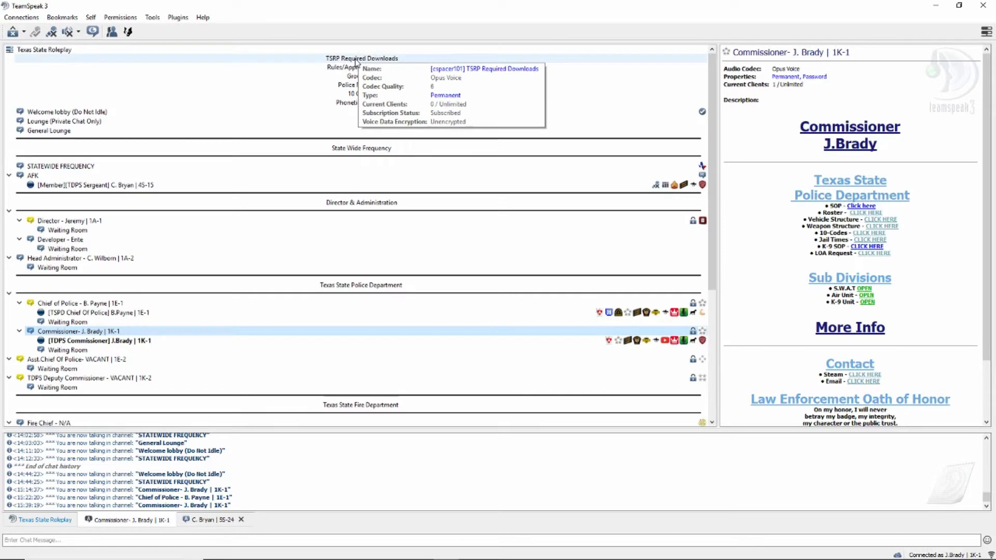
{"action": "double_click", "coordinate": [357, 60]}
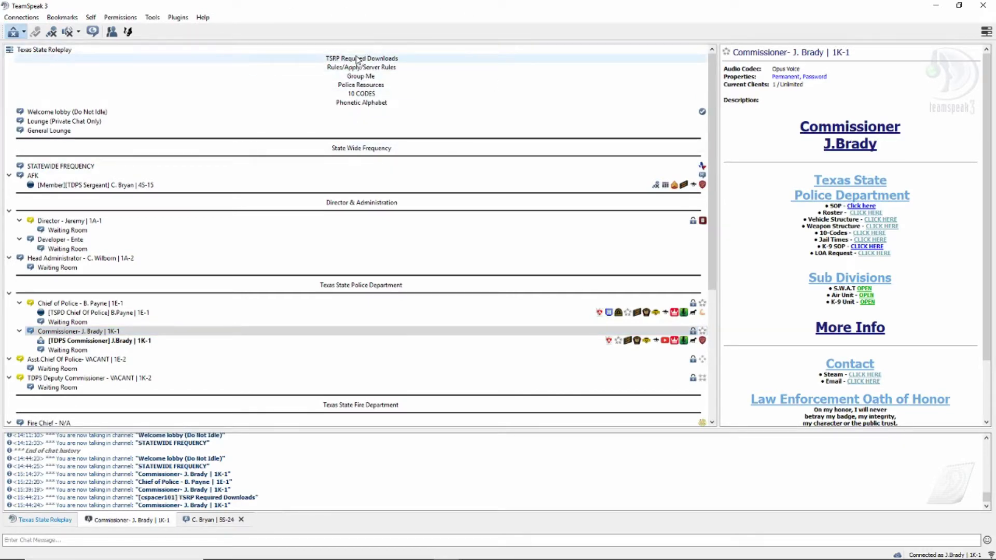
{"action": "left_click", "coordinate": [420, 58]}
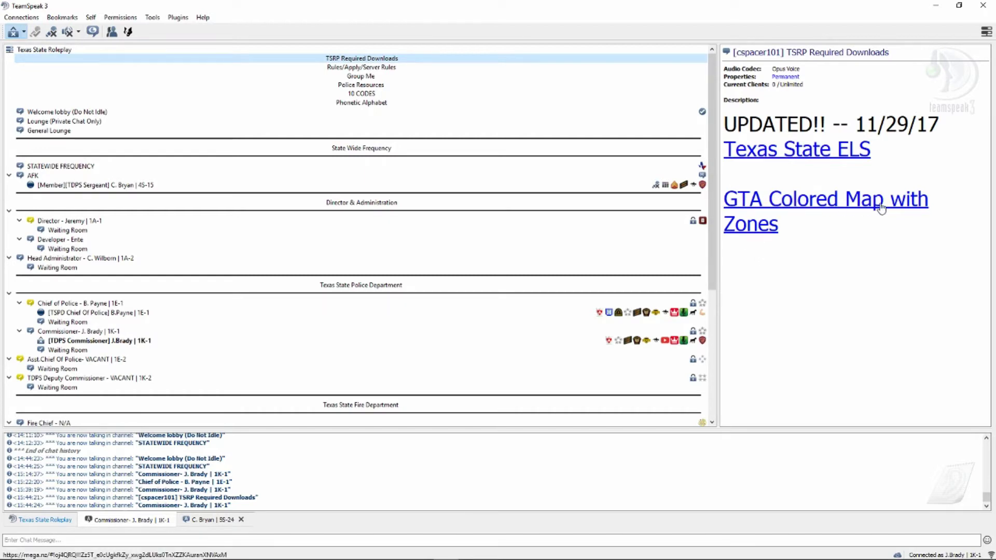
{"action": "left_click", "coordinate": [804, 157]}
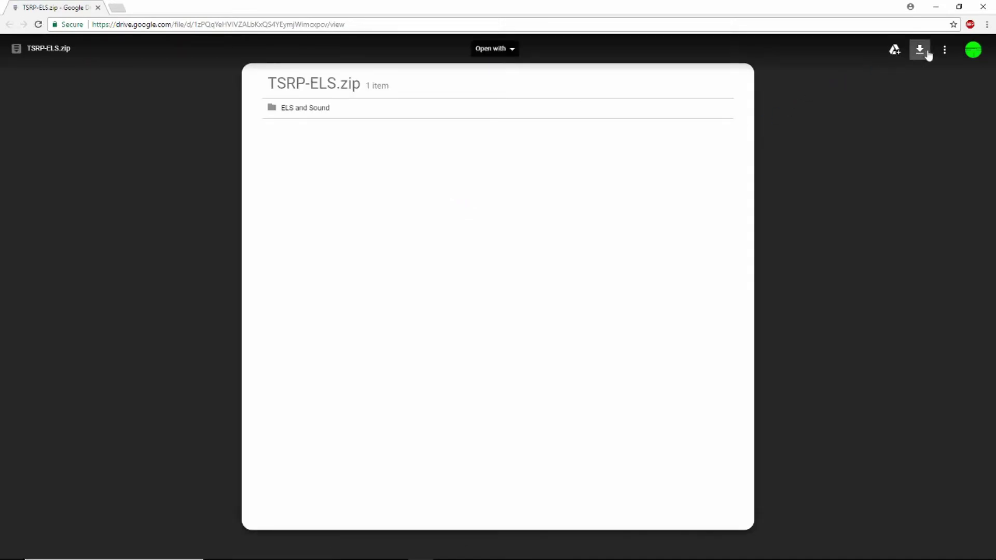
Download TSRP-ELS.zip from the Google Drive preview
{"action": "left_click", "coordinate": [926, 52]}
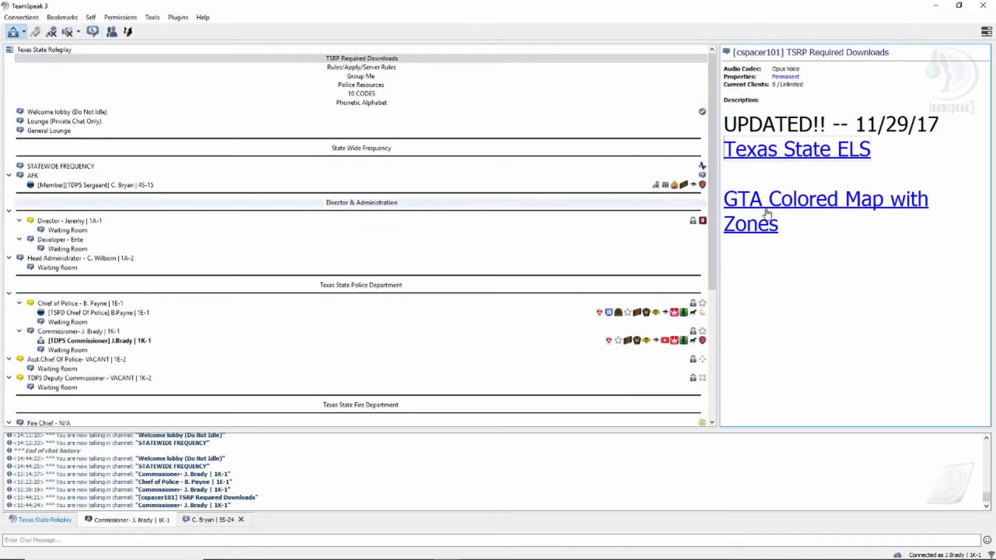
Back in TeamSpeak, open the GTA Colored Map with Zones link on MEGA
{"action": "key", "text": "alt+Tab"}
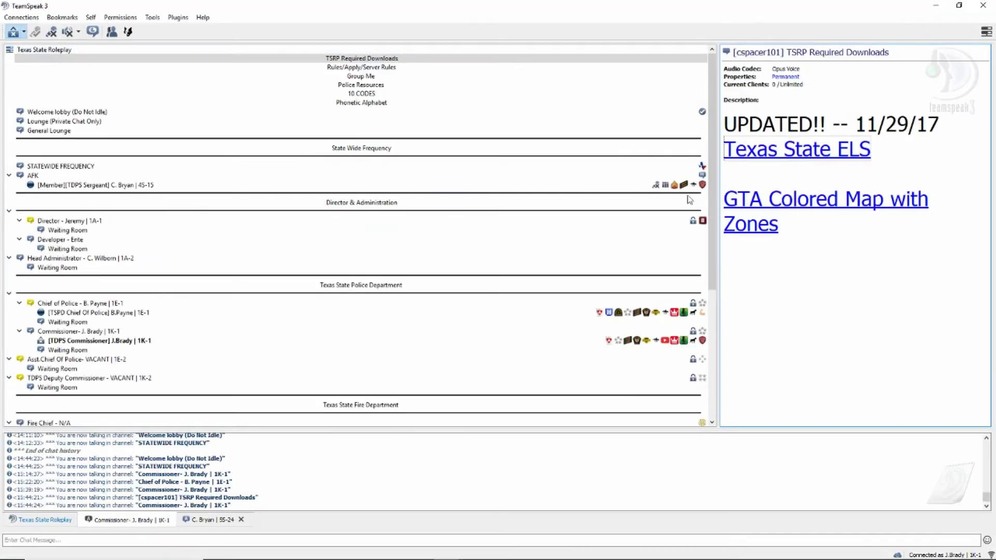
{"action": "left_click", "coordinate": [778, 211]}
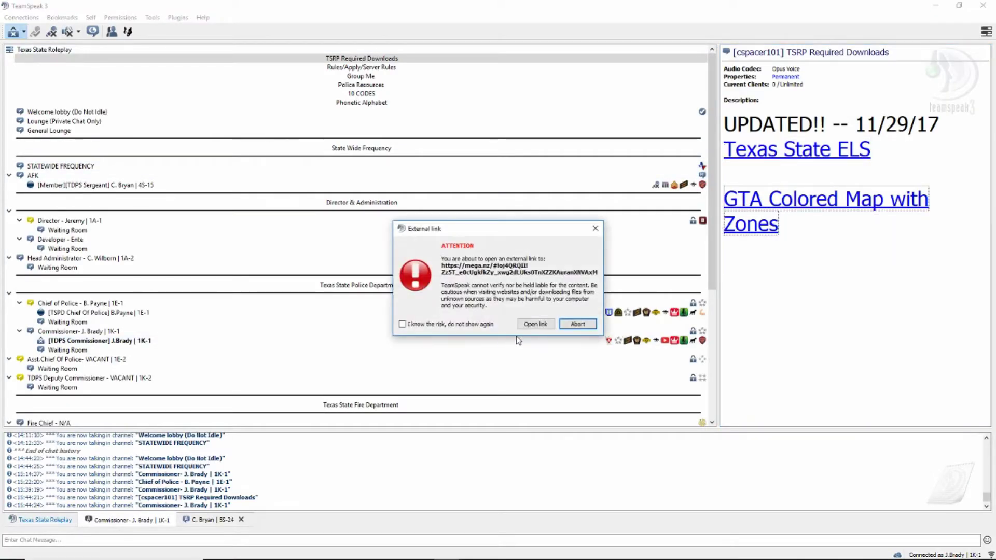
{"action": "left_click", "coordinate": [537, 324]}
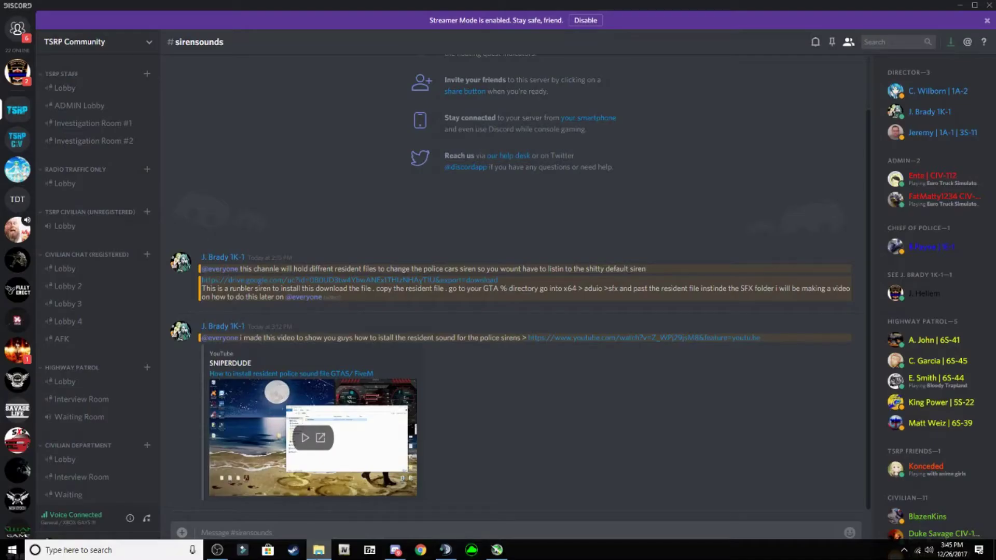
{"action": "mouse_move", "coordinate": [318, 550]}
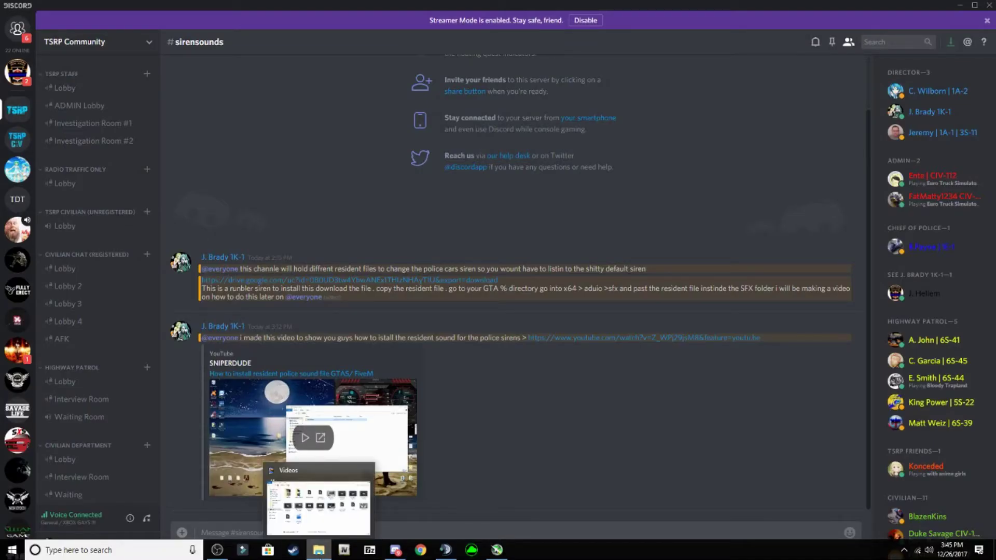
Open a new File Explorer window on Downloads and check its Sort by options
{"action": "right_click", "coordinate": [323, 555]}
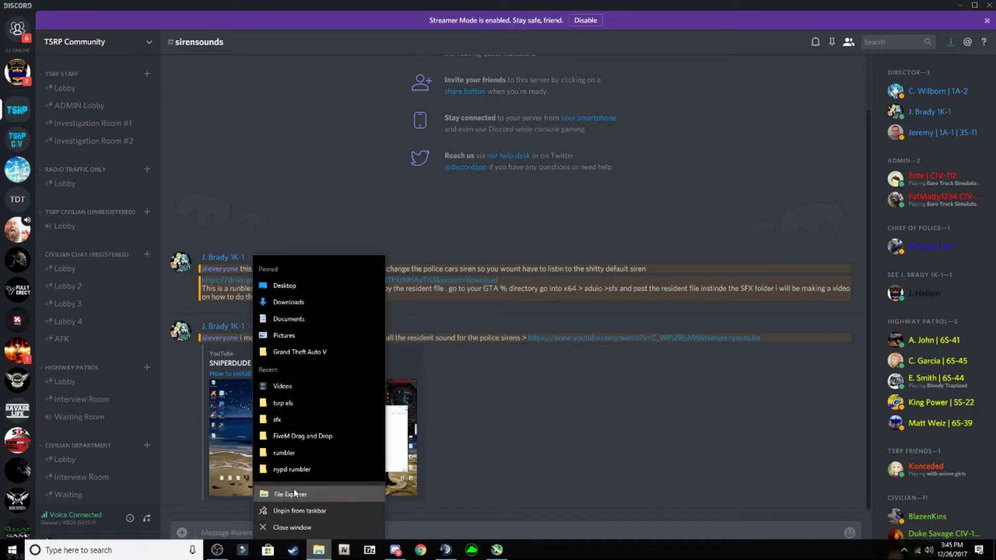
{"action": "left_click", "coordinate": [368, 316]}
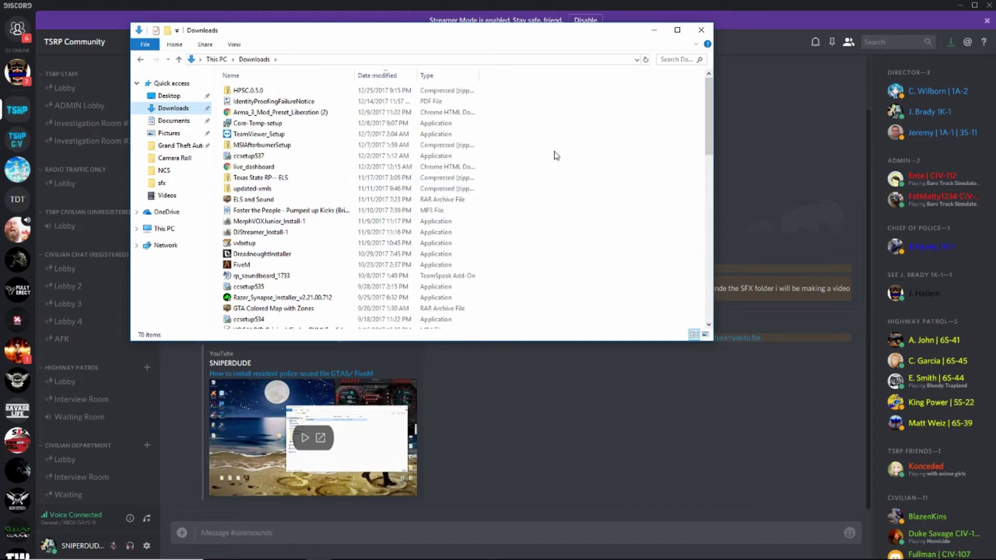
{"action": "right_click", "coordinate": [548, 129]}
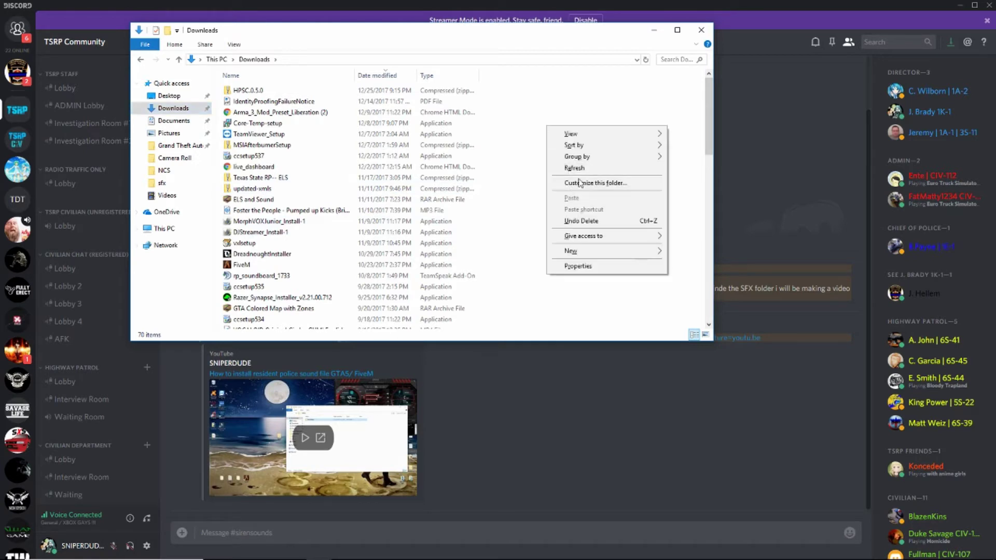
{"action": "mouse_move", "coordinate": [654, 150]}
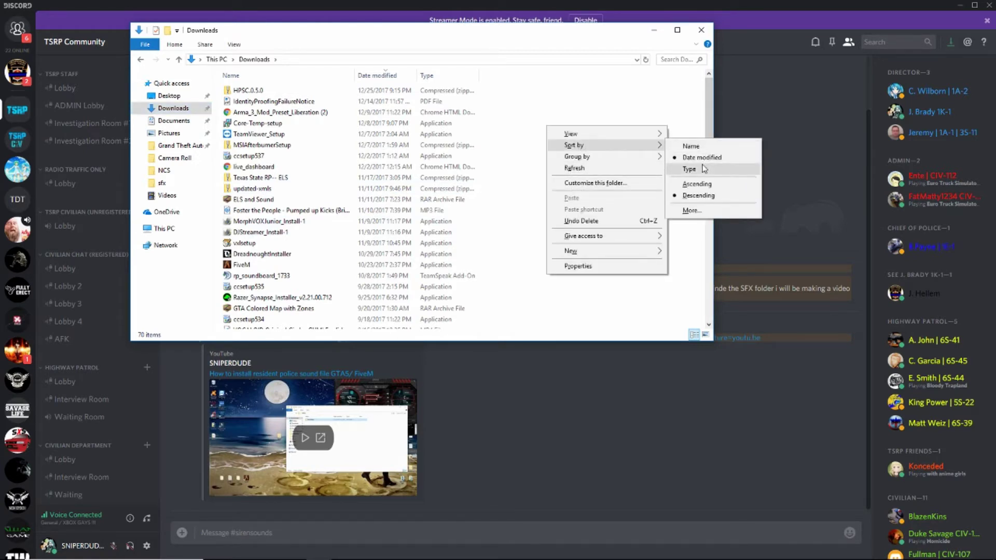
{"action": "left_click", "coordinate": [501, 149]}
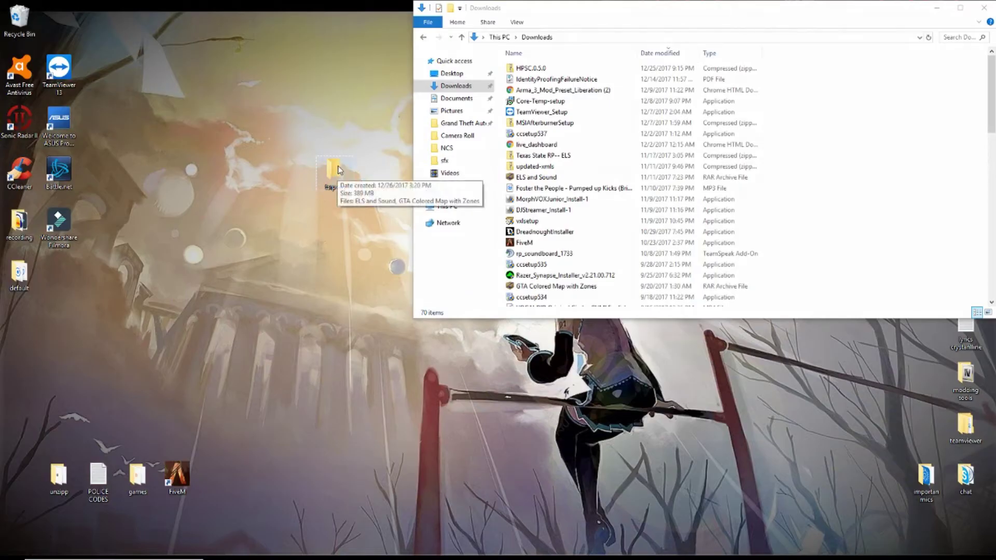
Open the empty tsrp els desktop folder in a window beside Downloads
{"action": "left_click_drag", "start_coordinate": [335, 176], "coordinate": [228, 165]}
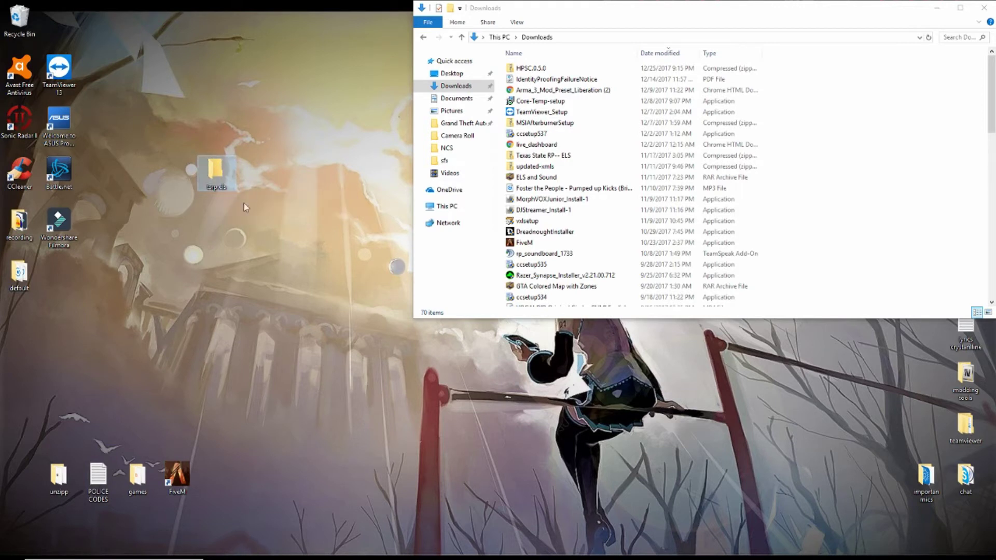
{"action": "double_click", "coordinate": [219, 174]}
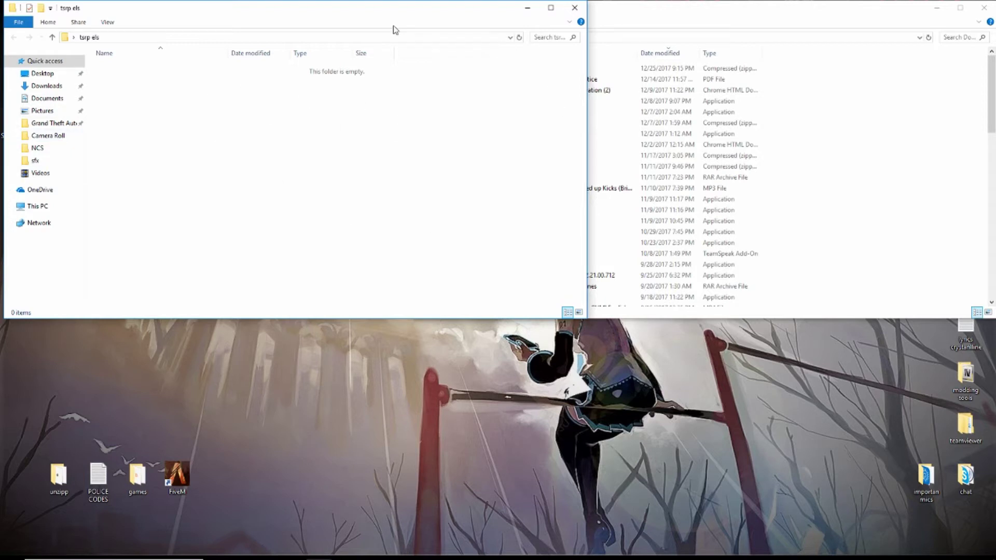
{"action": "left_click_drag", "start_coordinate": [328, 15], "coordinate": [614, 290]}
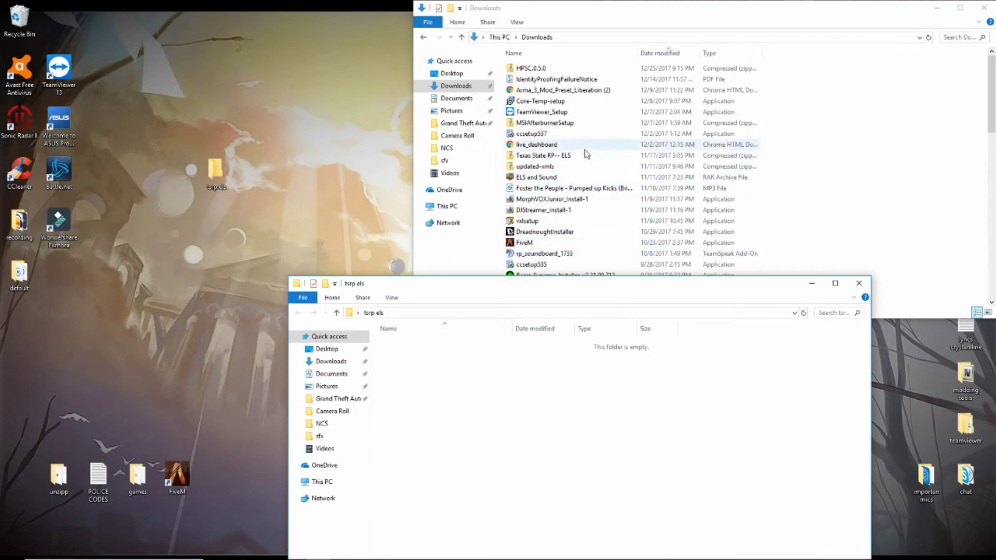
Copy the ELS and Sound and GTA Colored Map with Zones archives into tsrp els
{"action": "scroll", "coordinate": [574, 155], "scroll_direction": "down", "scroll_amount": 2}
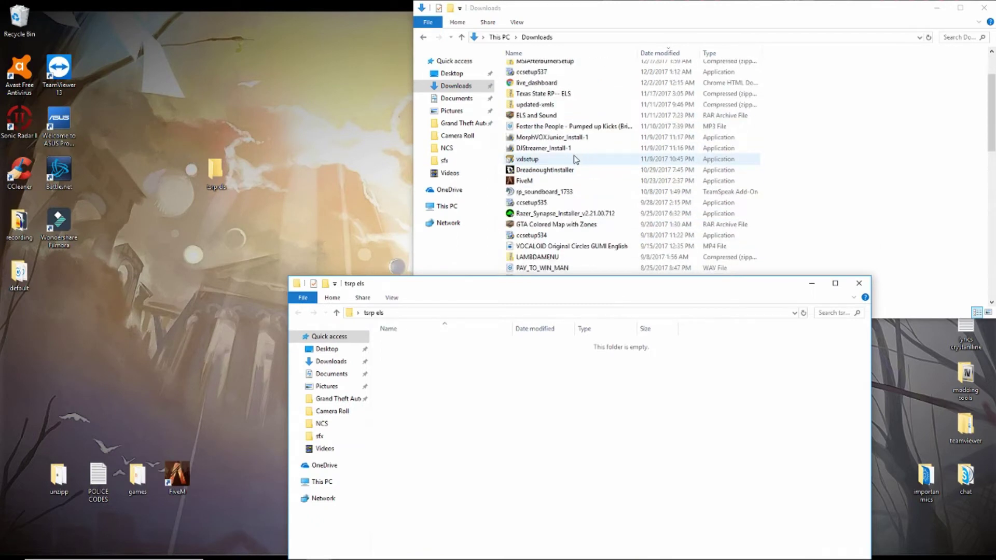
{"action": "left_click", "coordinate": [548, 115]}
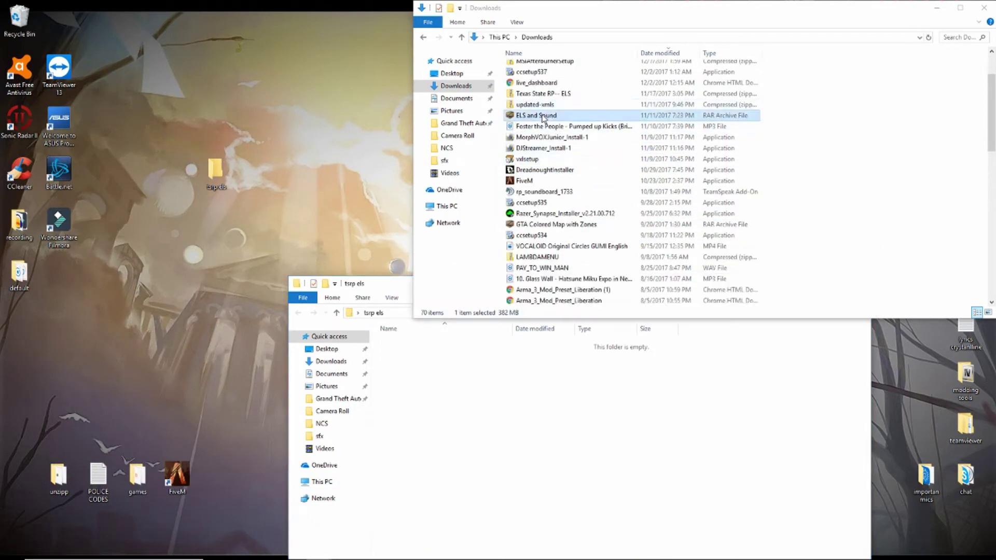
{"action": "left_click", "coordinate": [535, 223], "text": "ctrl"}
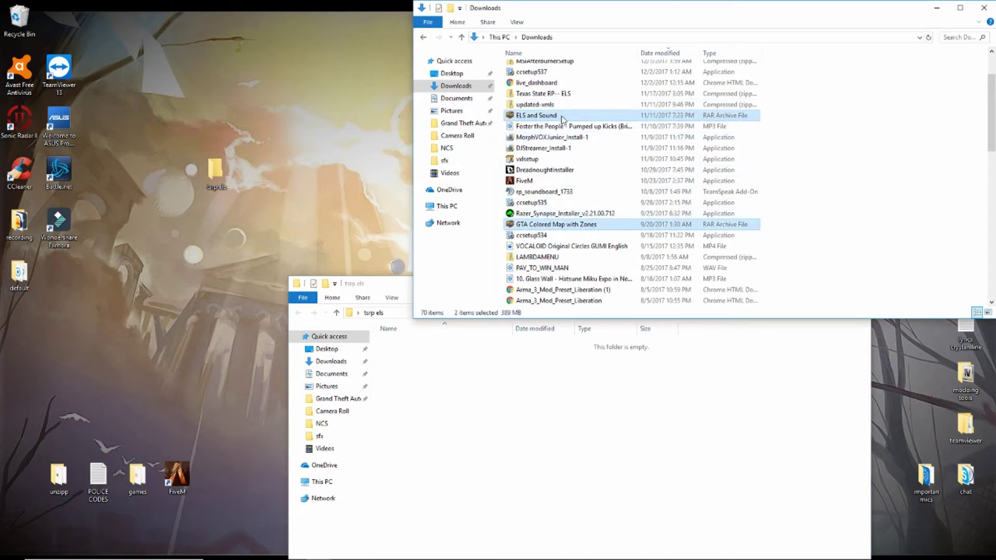
{"action": "left_click_drag", "start_coordinate": [563, 118], "coordinate": [498, 395]}
{"action": "left_click_drag", "start_coordinate": [504, 293], "coordinate": [227, 26]}
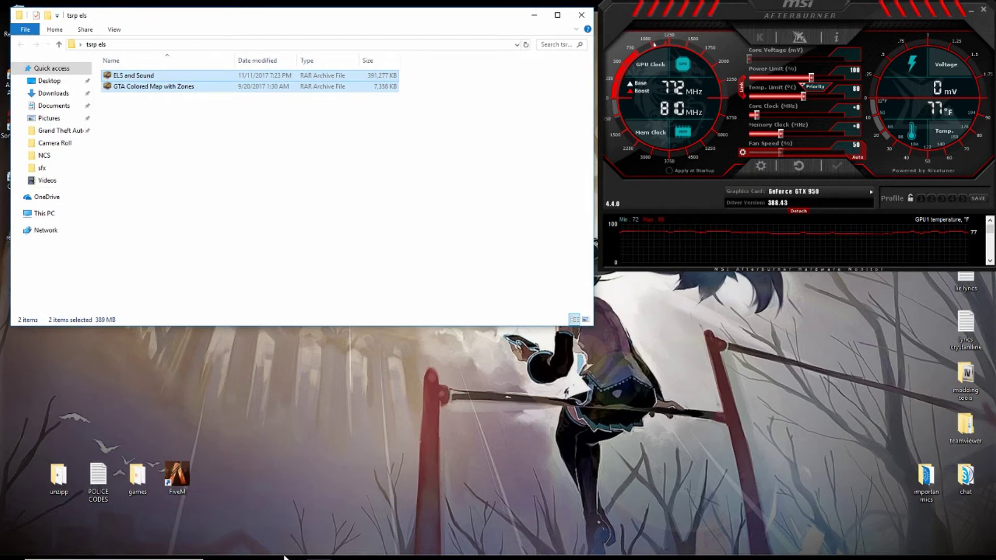
Open tsrp els in 7-Zip File Manager and extract the ELS and Sound archive here
{"action": "mouse_move", "coordinate": [284, 558]}
{"action": "left_click", "coordinate": [369, 551]}
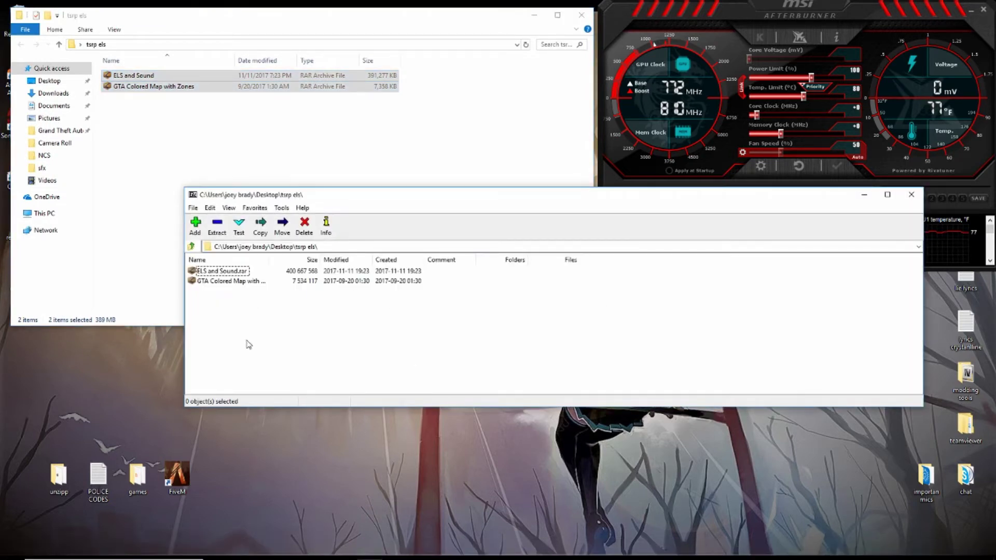
{"action": "key", "text": "BackSpace"}
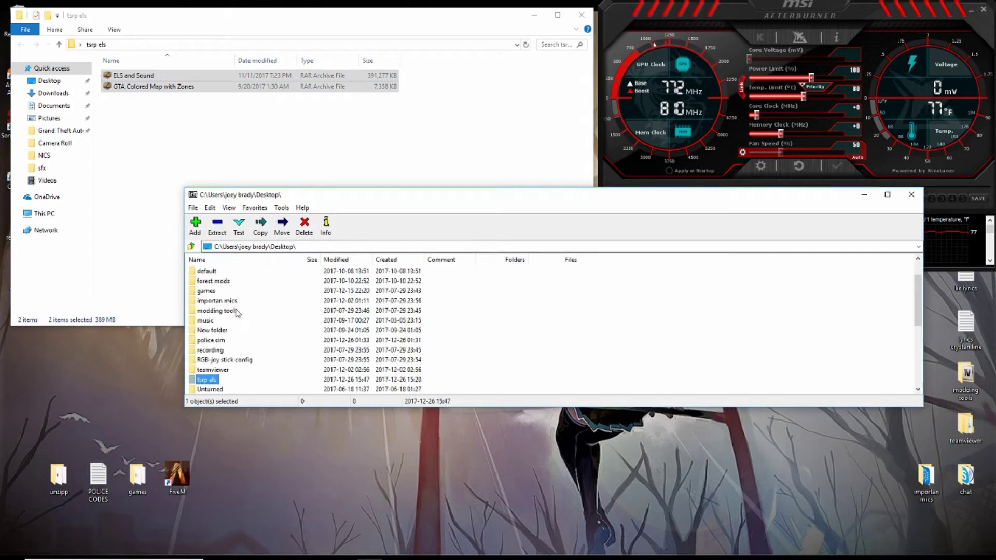
{"action": "double_click", "coordinate": [209, 382]}
{"action": "right_click", "coordinate": [217, 276]}
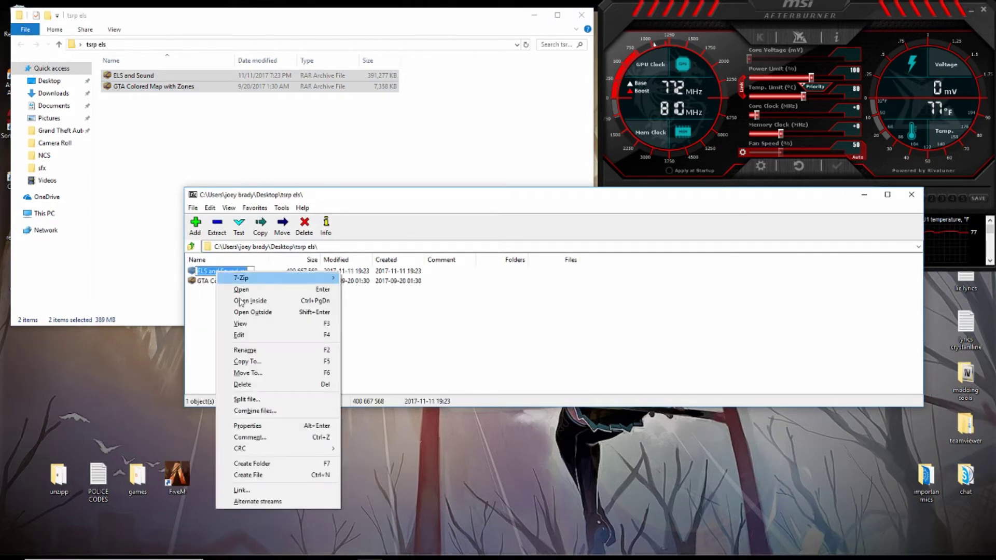
{"action": "mouse_move", "coordinate": [256, 280]}
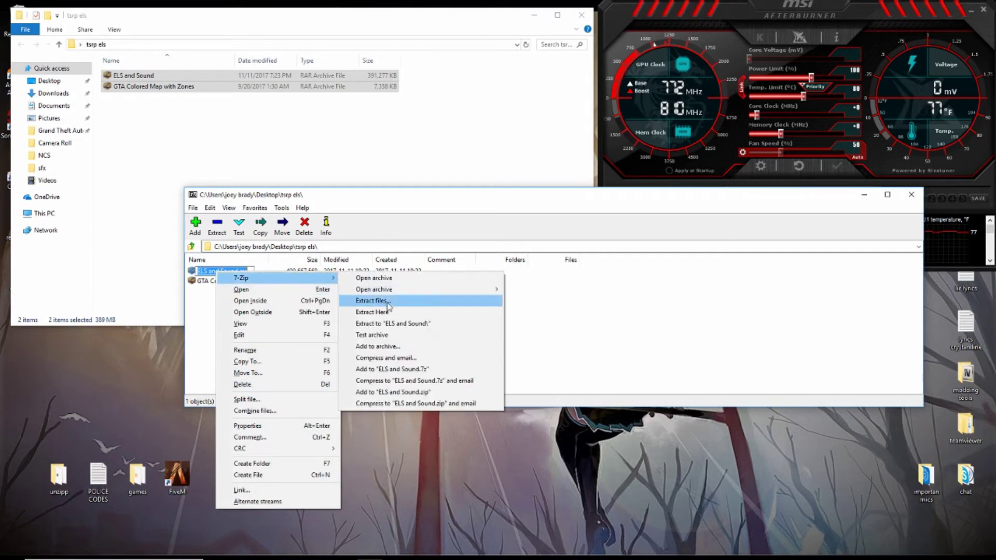
{"action": "left_click", "coordinate": [365, 312]}
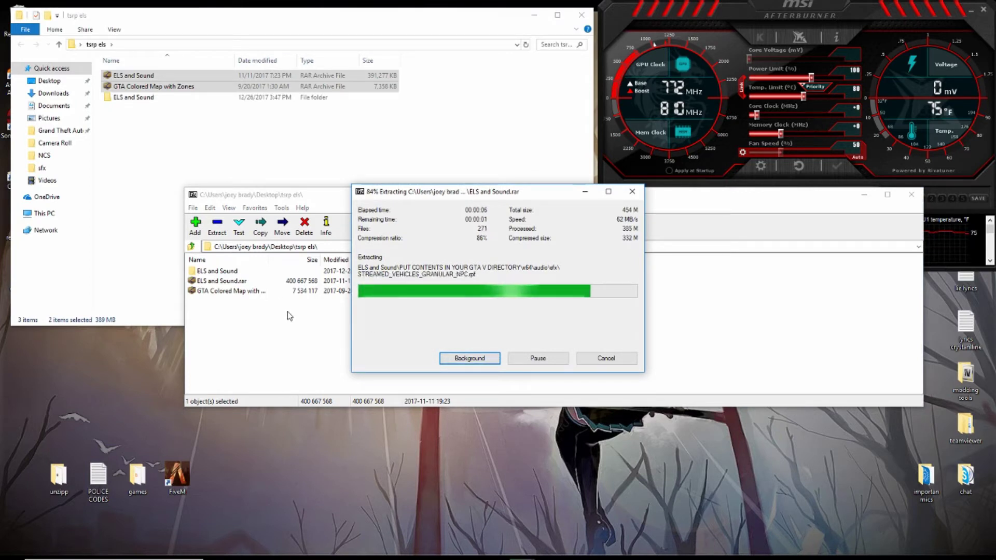
Extract the GTA Colored Map with Zones archive in place as well
{"action": "right_click", "coordinate": [248, 292]}
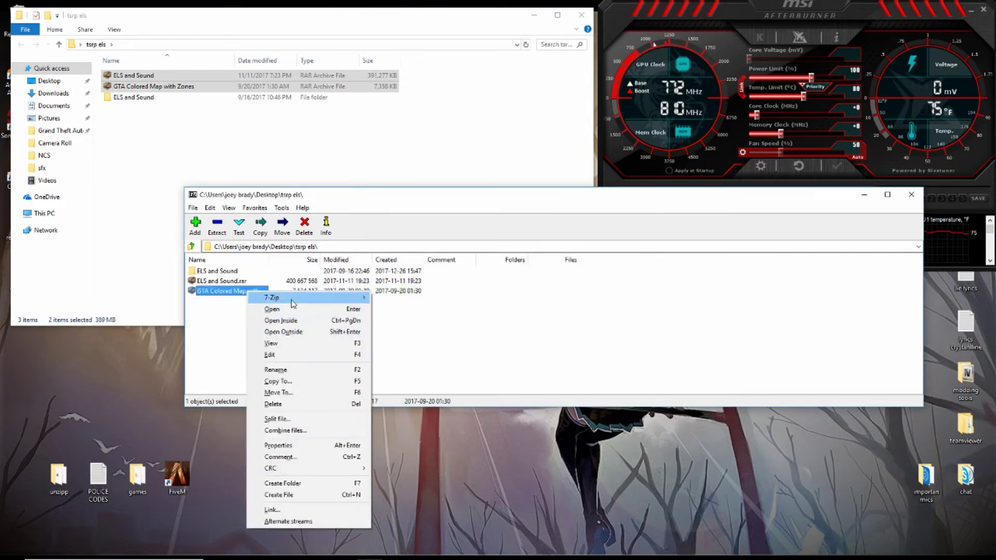
{"action": "mouse_move", "coordinate": [292, 301]}
{"action": "left_click", "coordinate": [427, 332]}
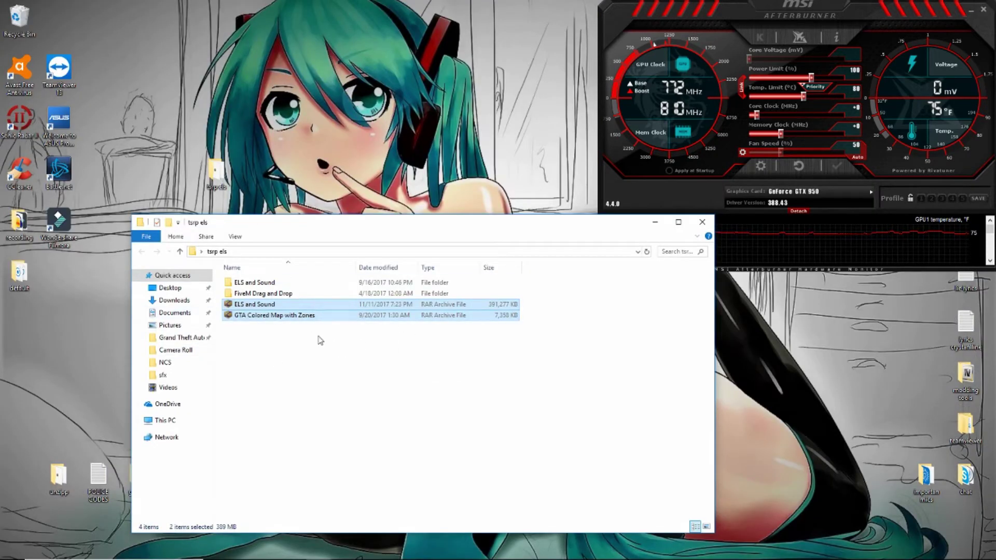
Go to the FiveM shortcut's file location and open FiveM Application Data
{"action": "left_click_drag", "start_coordinate": [499, 237], "coordinate": [593, 246]}
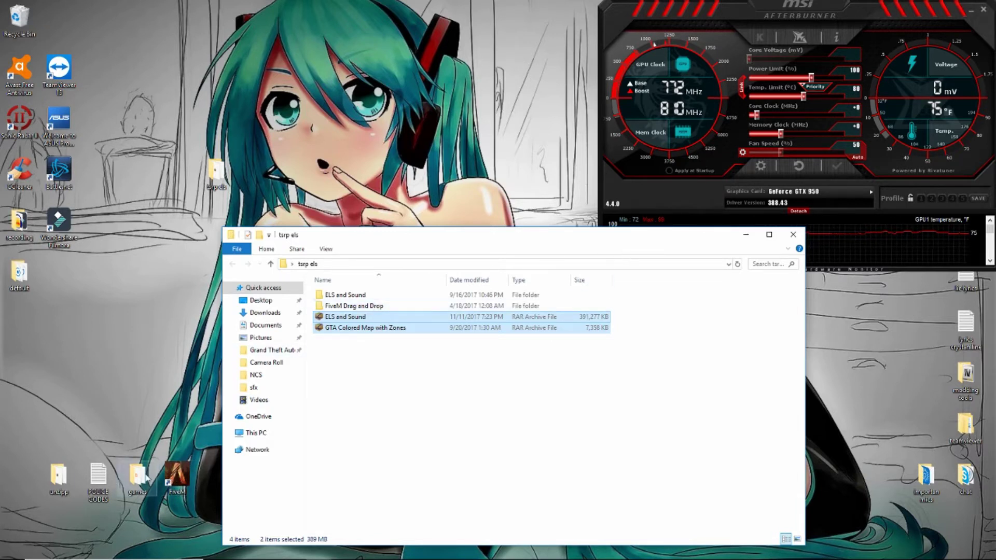
{"action": "right_click", "coordinate": [170, 478]}
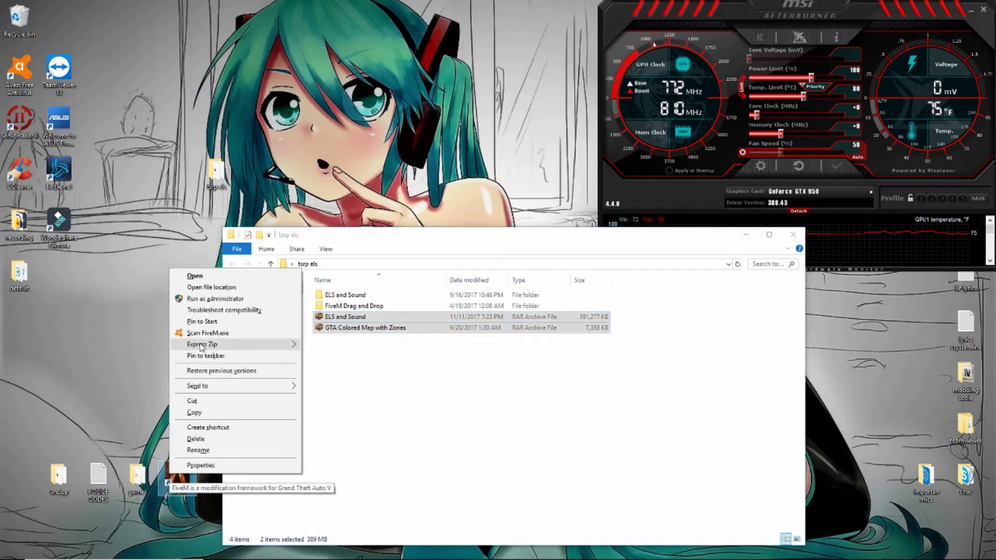
{"action": "left_click", "coordinate": [216, 290]}
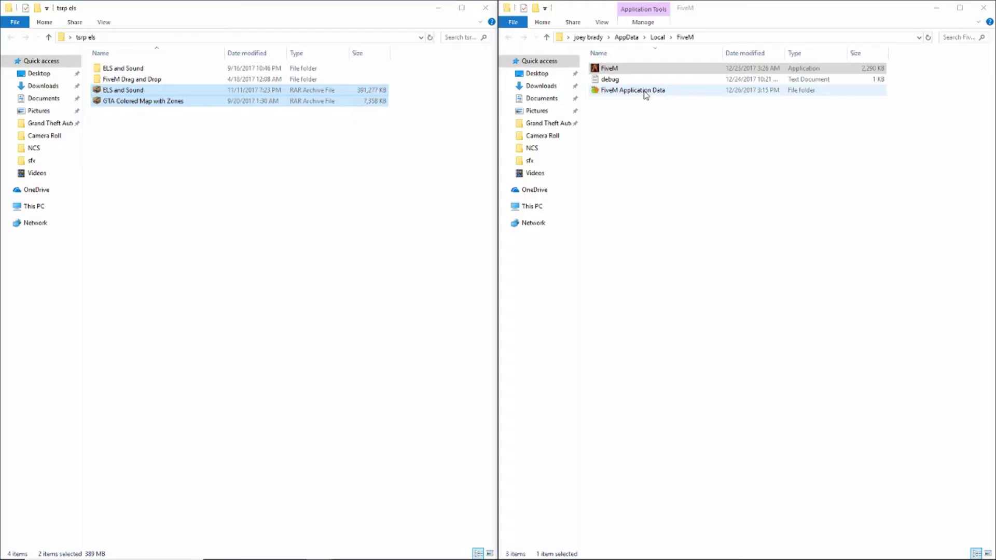
{"action": "double_click", "coordinate": [646, 95]}
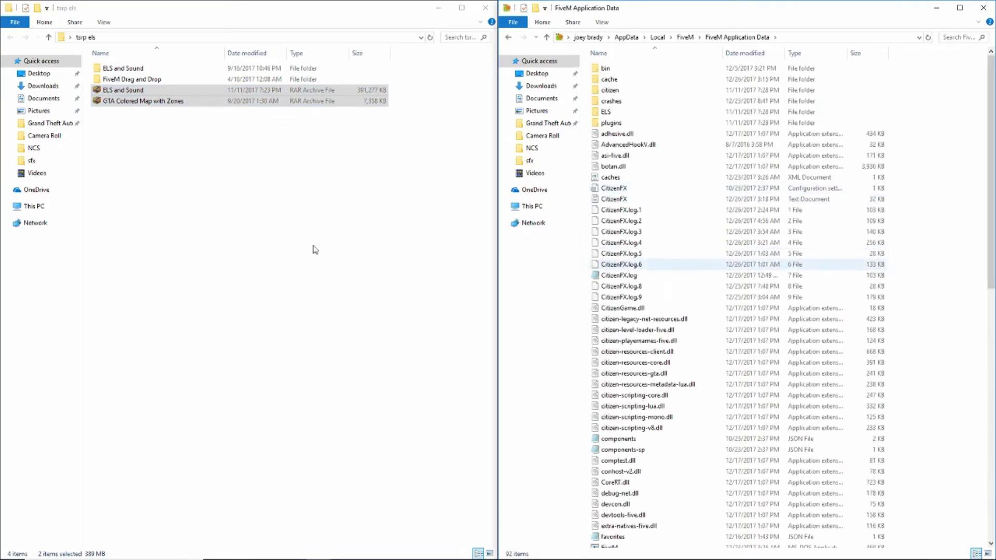
Deselect the archives, then open ELS and Sound > HIGHLY RECOMMENDED VISUALSETTINGS.DAT
{"action": "left_click_drag", "start_coordinate": [171, 101], "coordinate": [171, 111]}
{"action": "left_click", "coordinate": [171, 111]}
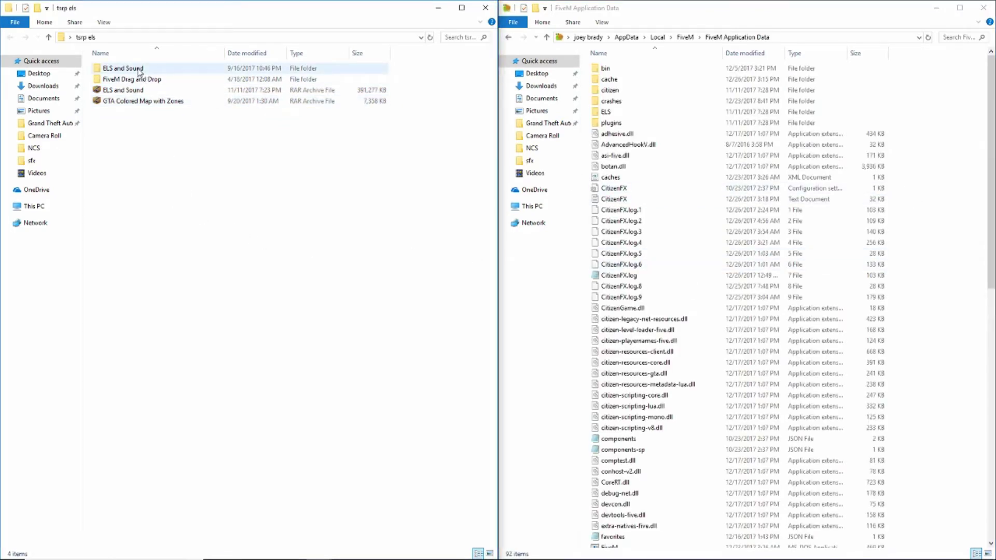
{"action": "double_click", "coordinate": [140, 70]}
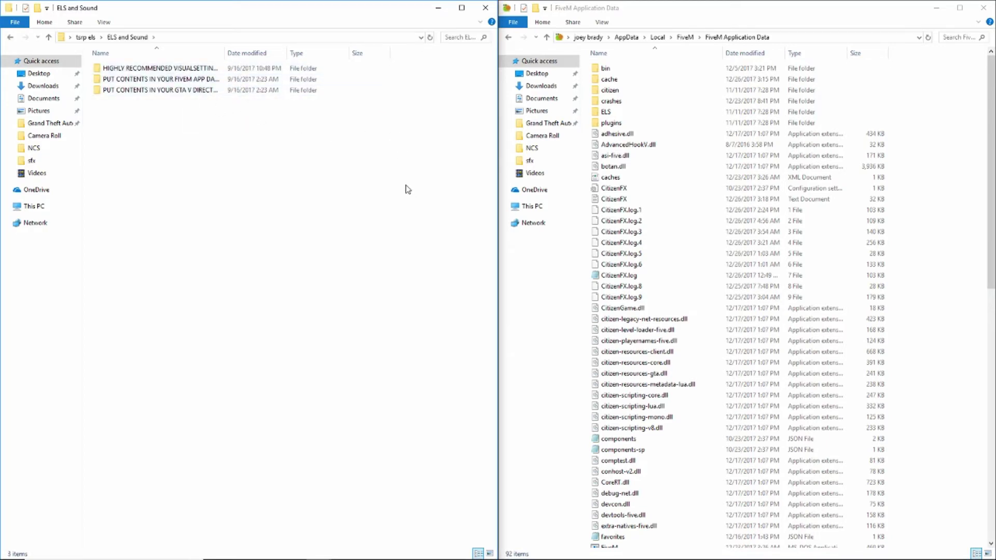
{"action": "double_click", "coordinate": [185, 71]}
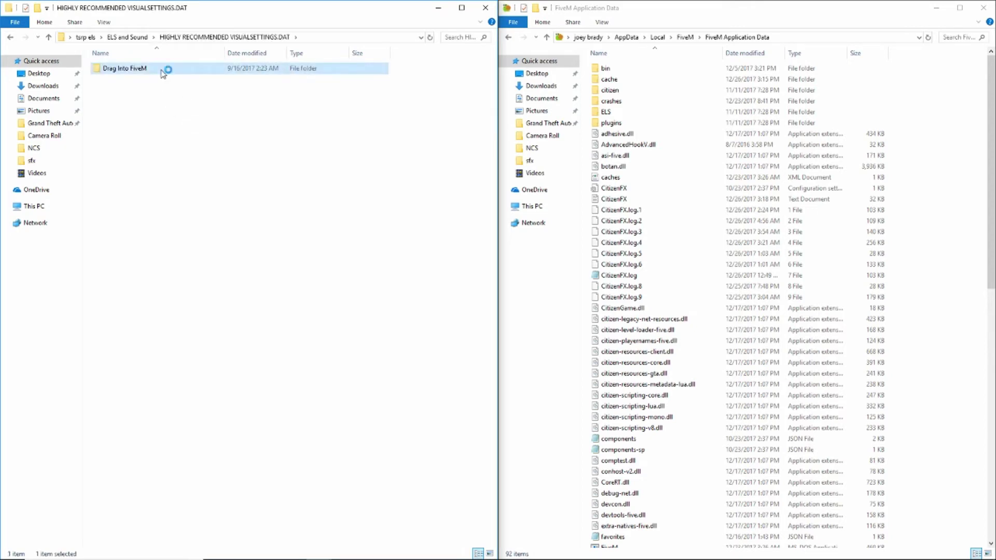
Copy the citizen folder from Drag Into FiveM and paste it into FiveM Application Data
{"action": "double_click", "coordinate": [163, 72]}
{"action": "right_click", "coordinate": [127, 71]}
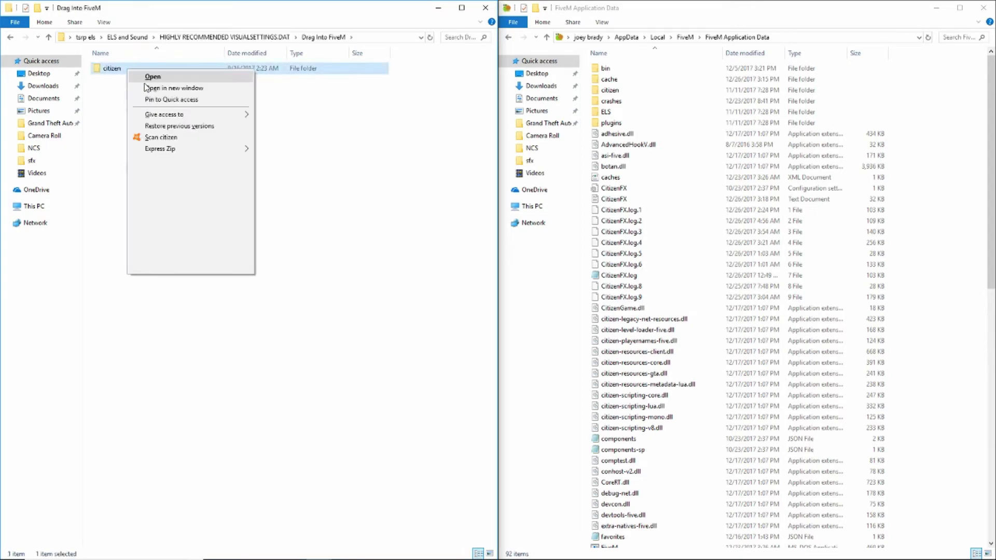
{"action": "left_click", "coordinate": [162, 213]}
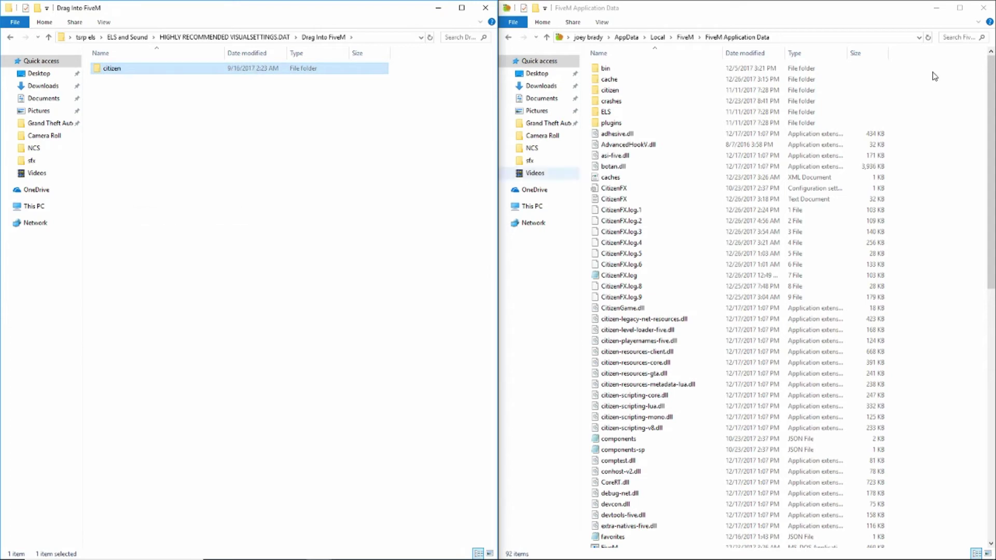
{"action": "right_click", "coordinate": [927, 99]}
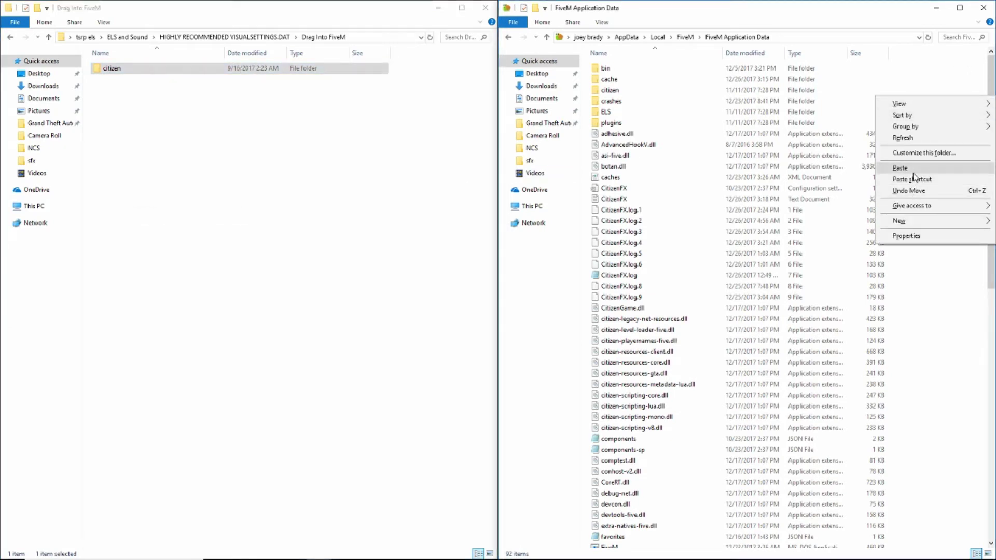
{"action": "left_click", "coordinate": [127, 37]}
Open the FiveM app data contents folder and browse into ELS > pack_default, selecting vehicle XMLs cop8–sheriff4
{"action": "double_click", "coordinate": [209, 81]}
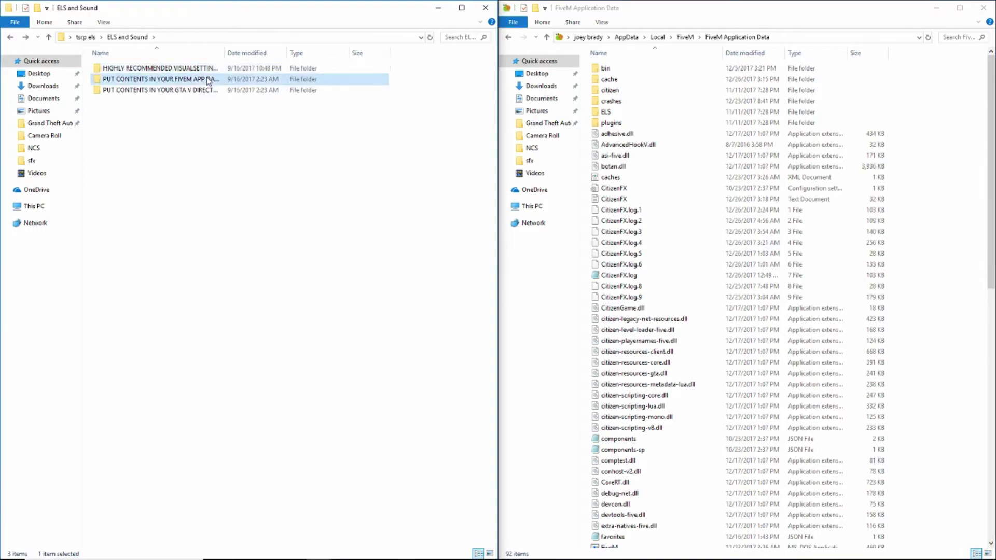
{"action": "left_click_drag", "start_coordinate": [177, 239], "coordinate": [215, 62]}
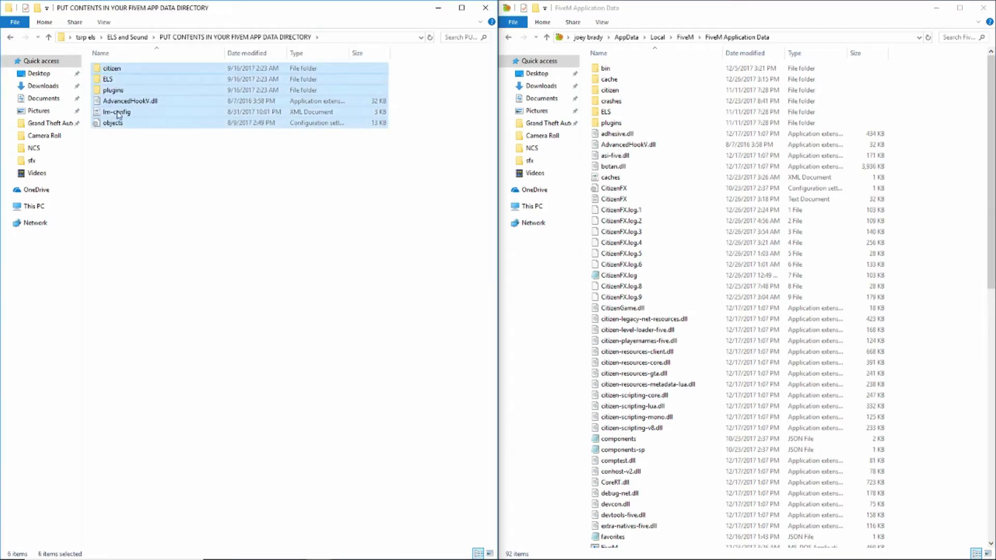
{"action": "left_click", "coordinate": [177, 205]}
{"action": "double_click", "coordinate": [114, 81]}
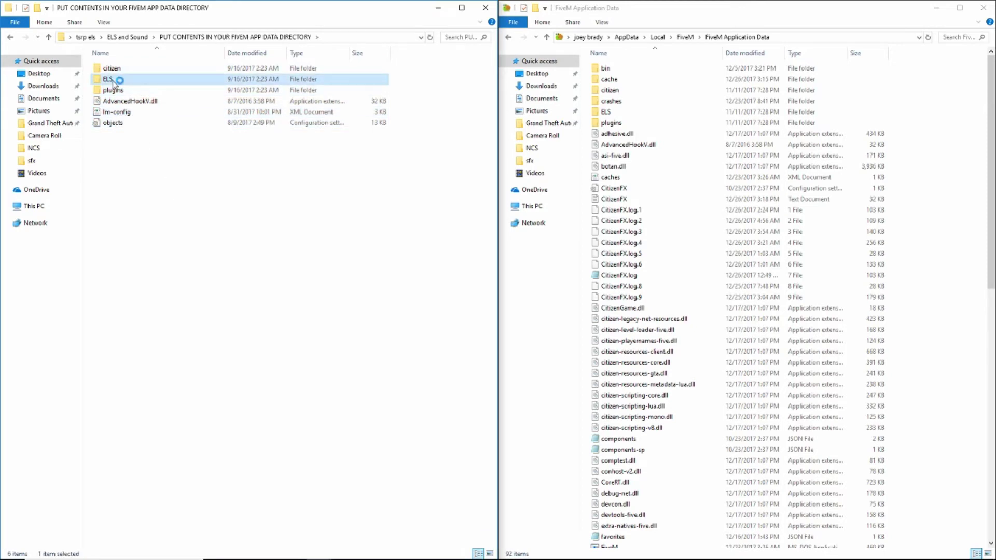
{"action": "left_click", "coordinate": [125, 72]}
{"action": "double_click", "coordinate": [127, 74]}
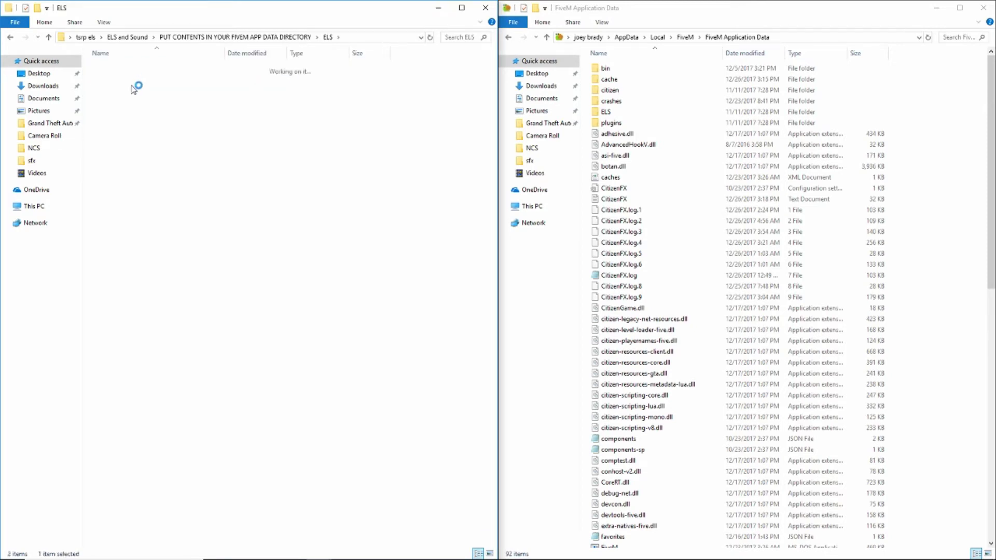
{"action": "left_click_drag", "start_coordinate": [153, 315], "coordinate": [252, 348]}
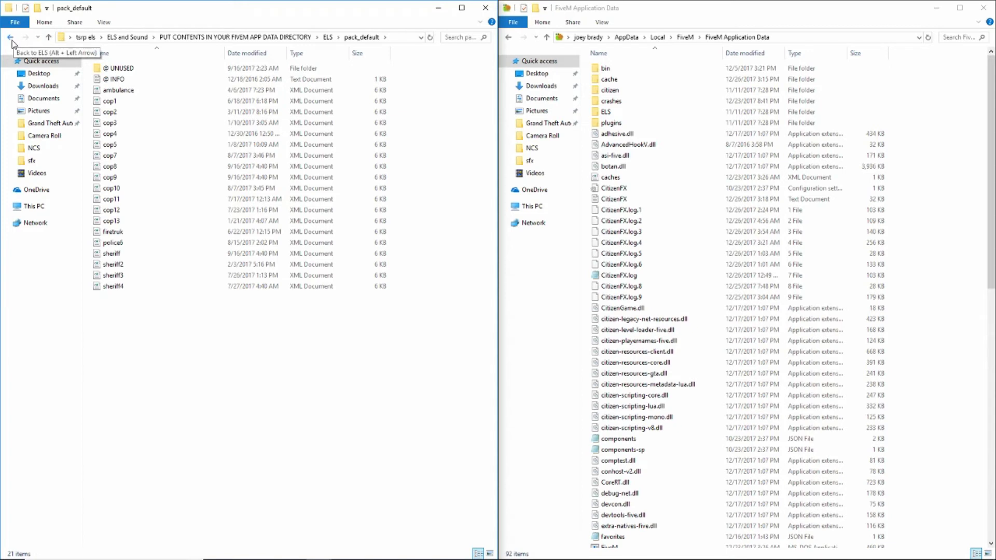
Return to PUT CONTENTS IN YOUR FIVEM APP DATA DIRECTORY and copy its six items
{"action": "left_click", "coordinate": [11, 41]}
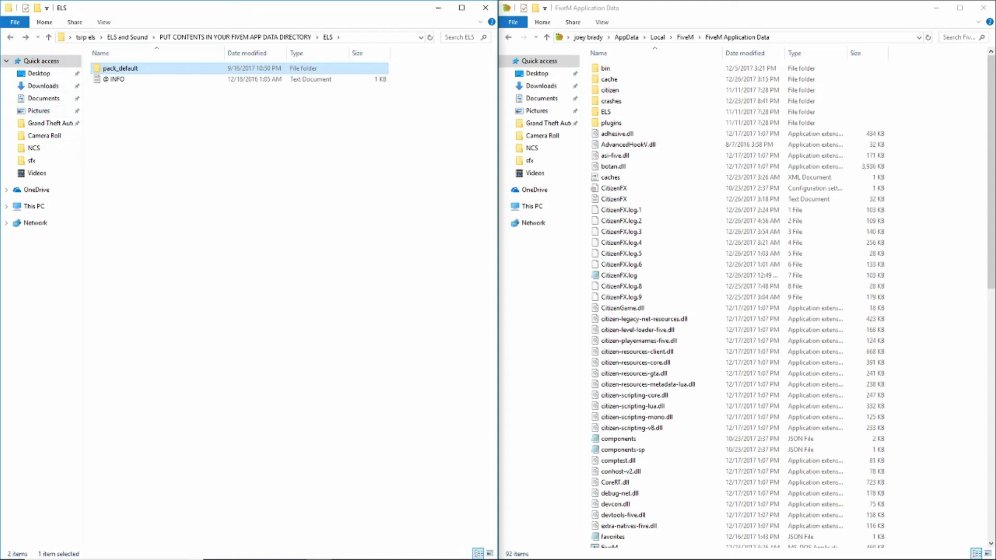
{"action": "left_click", "coordinate": [10, 37]}
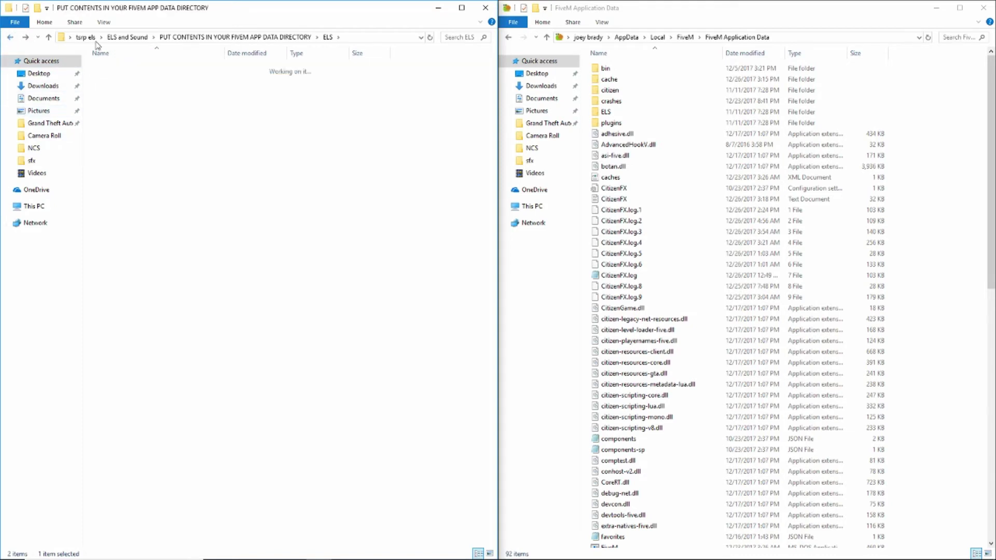
{"action": "left_click_drag", "start_coordinate": [118, 229], "coordinate": [160, 111]}
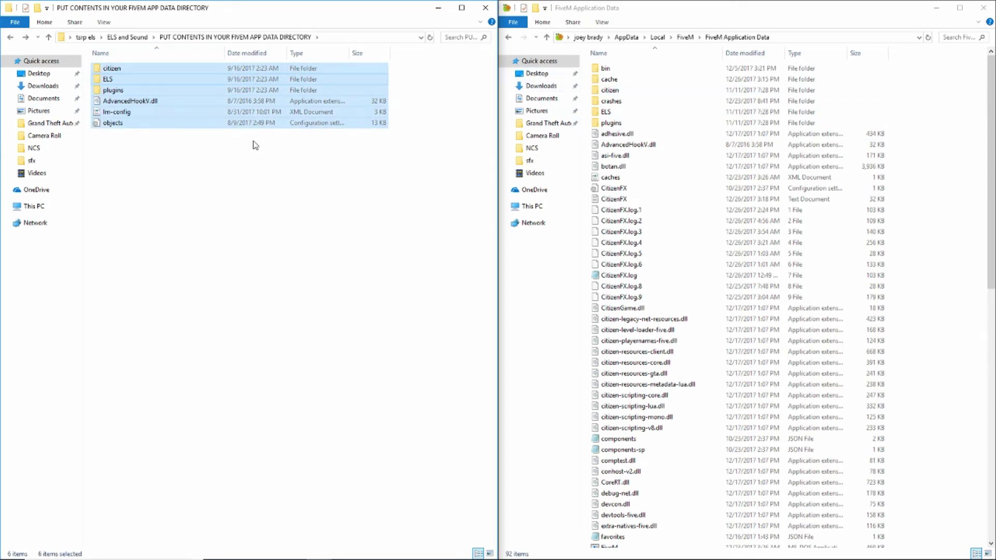
{"action": "right_click", "coordinate": [158, 89]}
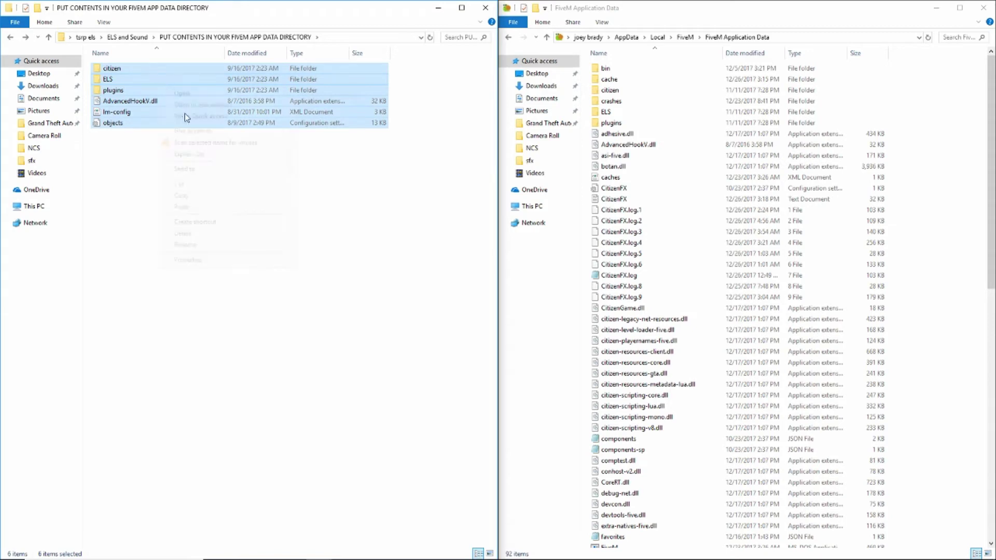
{"action": "left_click", "coordinate": [195, 199]}
{"action": "left_click", "coordinate": [345, 229]}
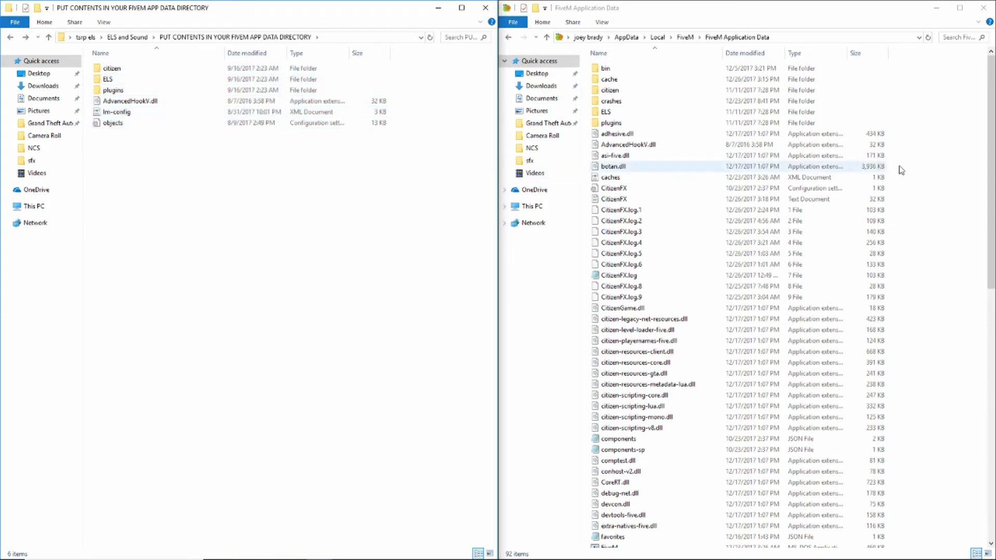
Bring up the paste menu in FiveM Application Data, closing it without pasting
{"action": "right_click", "coordinate": [949, 171]}
{"action": "mouse_move", "coordinate": [940, 205]}
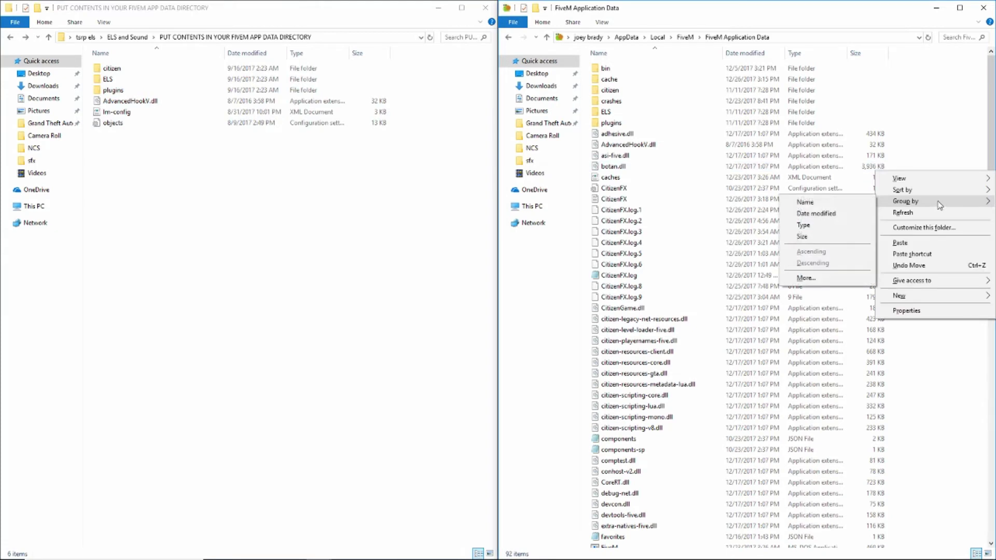
{"action": "left_click", "coordinate": [931, 115]}
{"action": "right_click", "coordinate": [933, 138]}
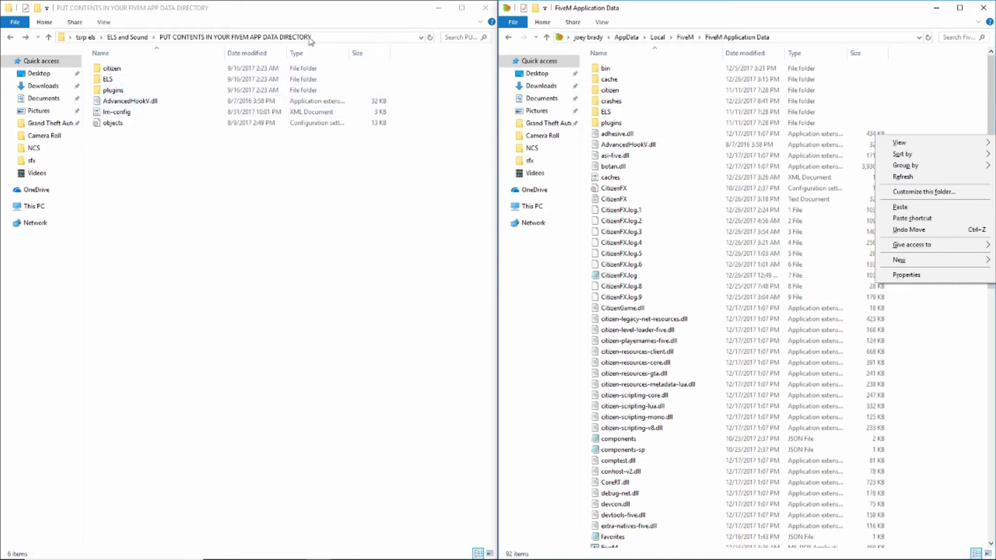
{"action": "left_click", "coordinate": [662, 15]}
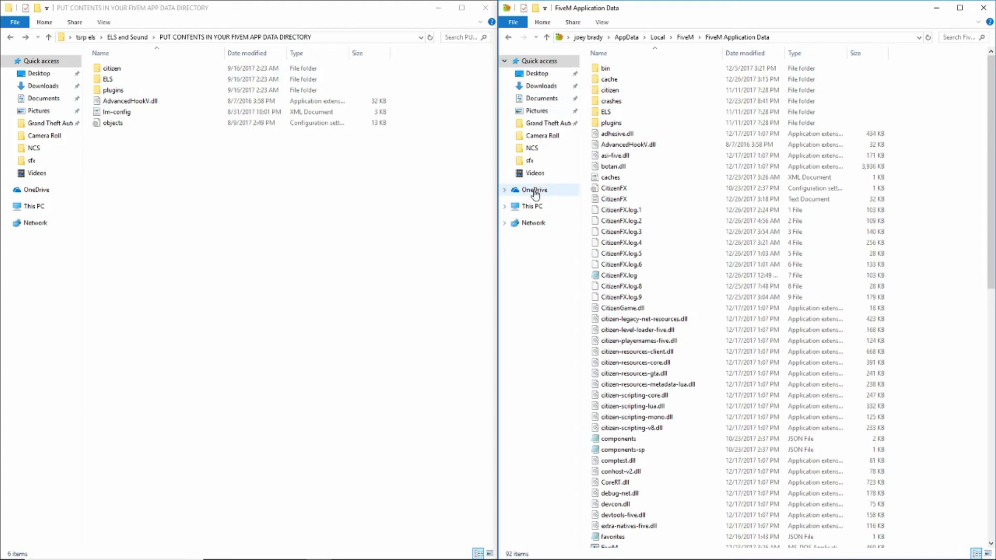
Open the Grand Theft Auto V game folder and navigate the mod window into PUT CONTENTS IN YOUR GTA V DIRECTORY
{"action": "left_click", "coordinate": [565, 122]}
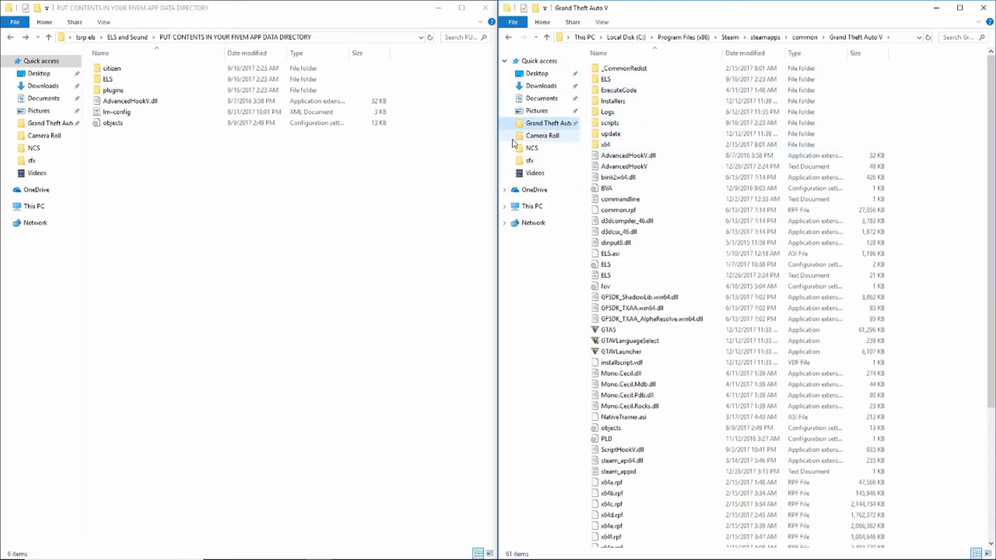
{"action": "left_click", "coordinate": [134, 40]}
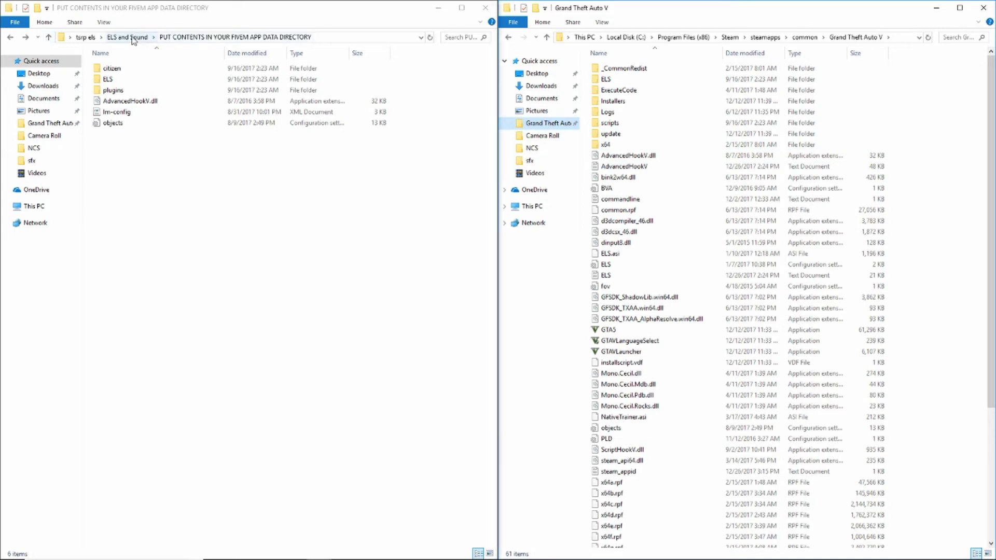
{"action": "left_click", "coordinate": [144, 149]}
{"action": "key", "text": "alt+Up"}
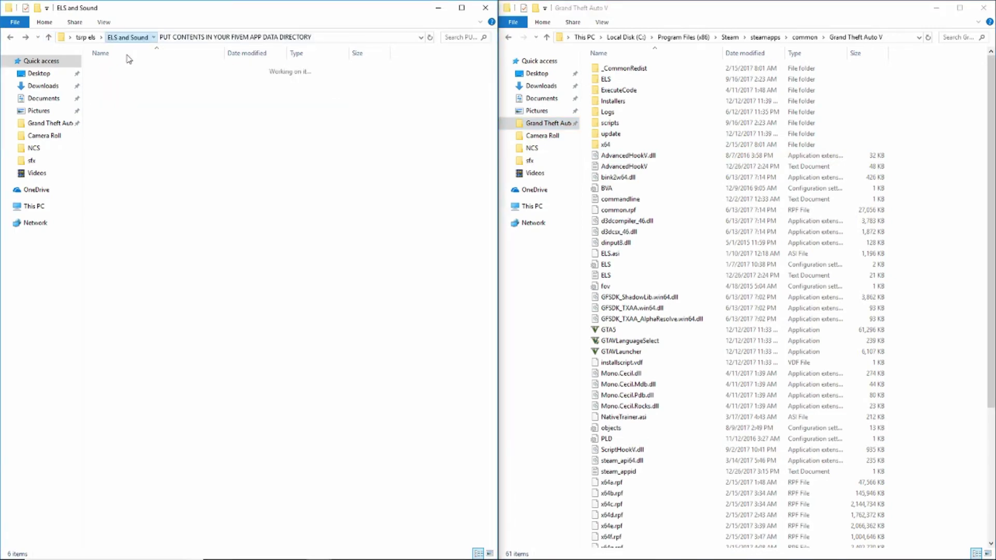
{"action": "left_click", "coordinate": [119, 93]}
{"action": "double_click", "coordinate": [121, 91]}
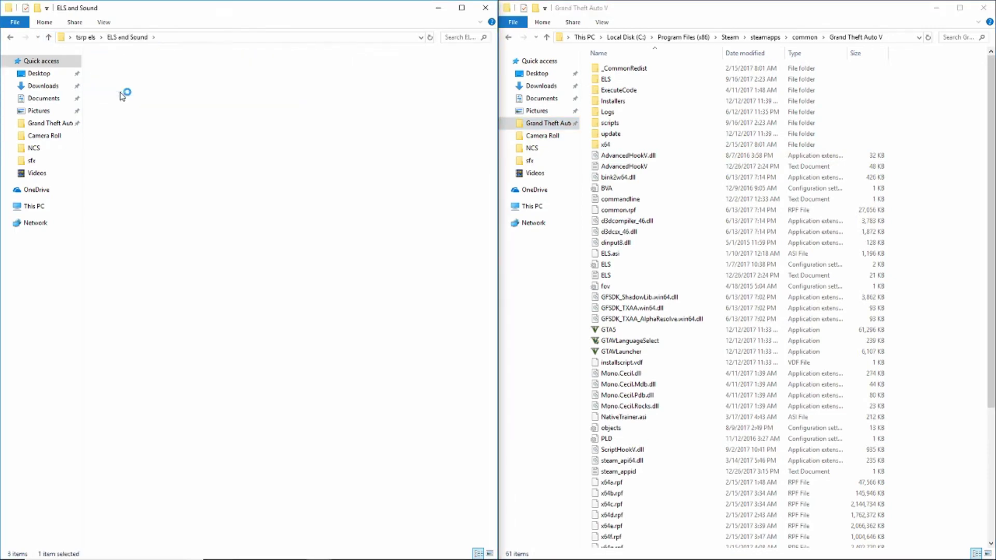
Copy all ten items, then bring up the paste menu in Grand Theft Auto V without pasting
{"action": "left_click_drag", "start_coordinate": [175, 279], "coordinate": [198, 67]}
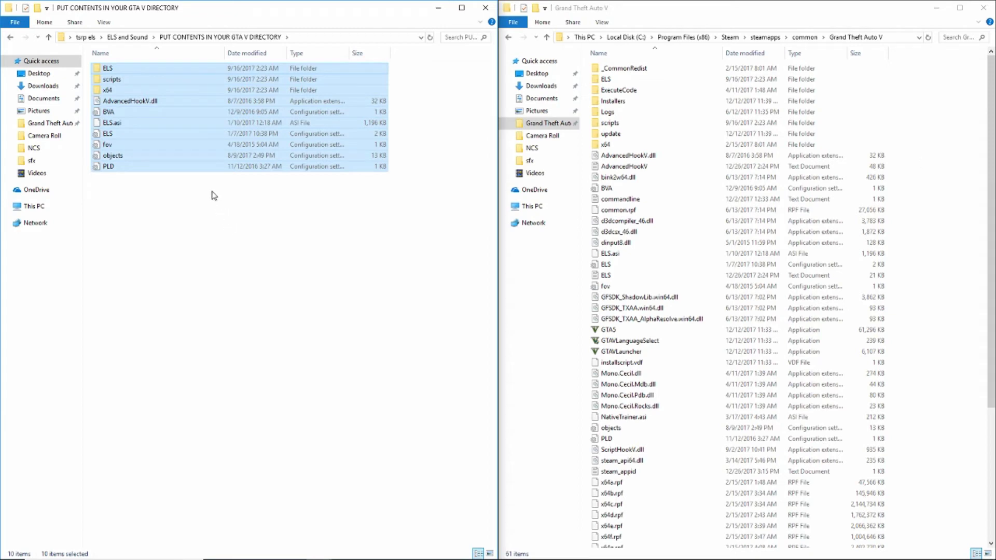
{"action": "right_click", "coordinate": [201, 153]}
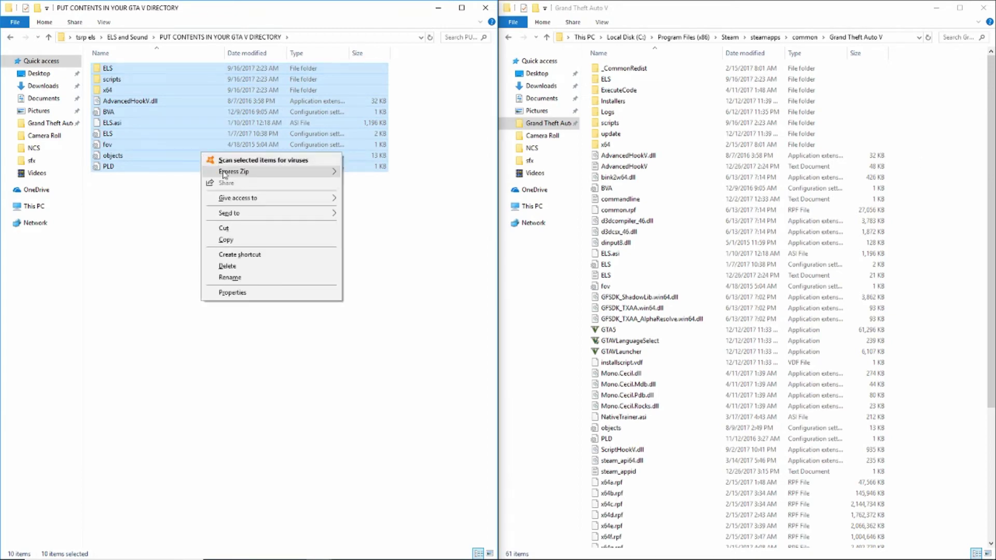
{"action": "left_click", "coordinate": [225, 240]}
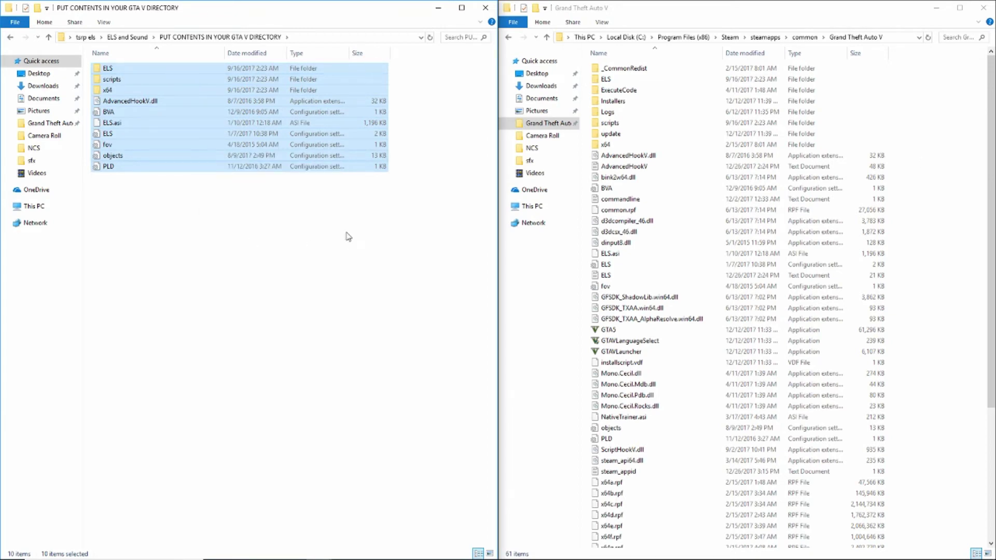
{"action": "left_click", "coordinate": [956, 171]}
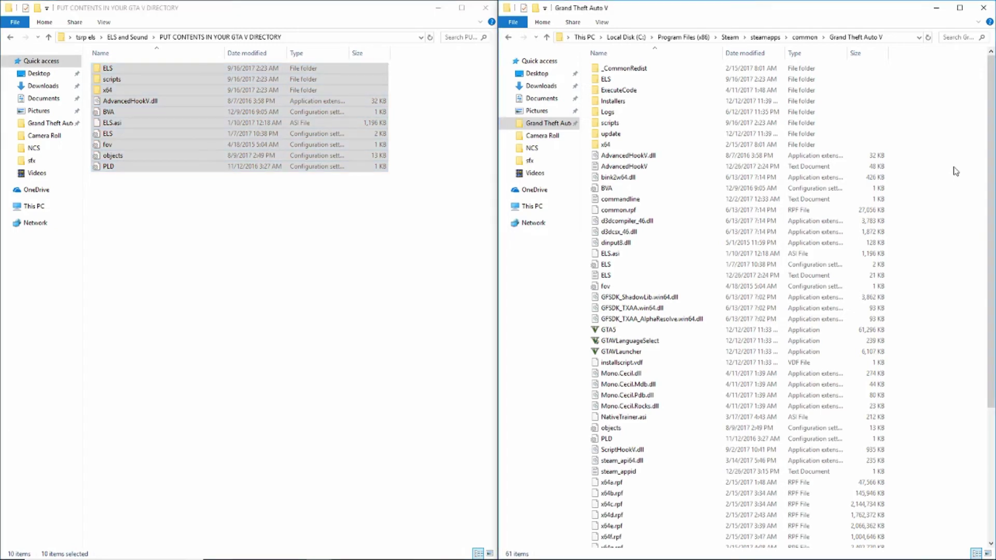
{"action": "right_click", "coordinate": [934, 222]}
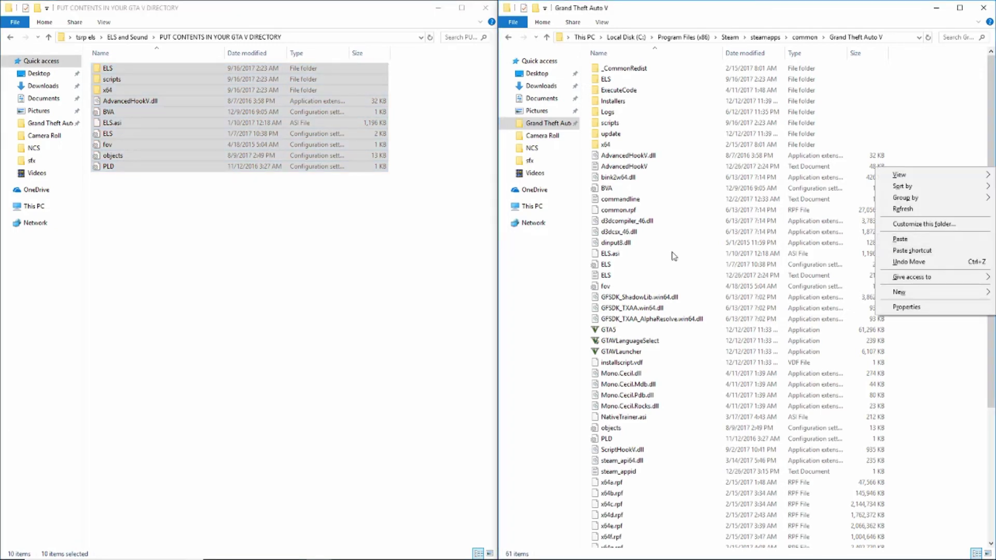
{"action": "left_click", "coordinate": [371, 273]}
{"action": "left_click", "coordinate": [408, 262]}
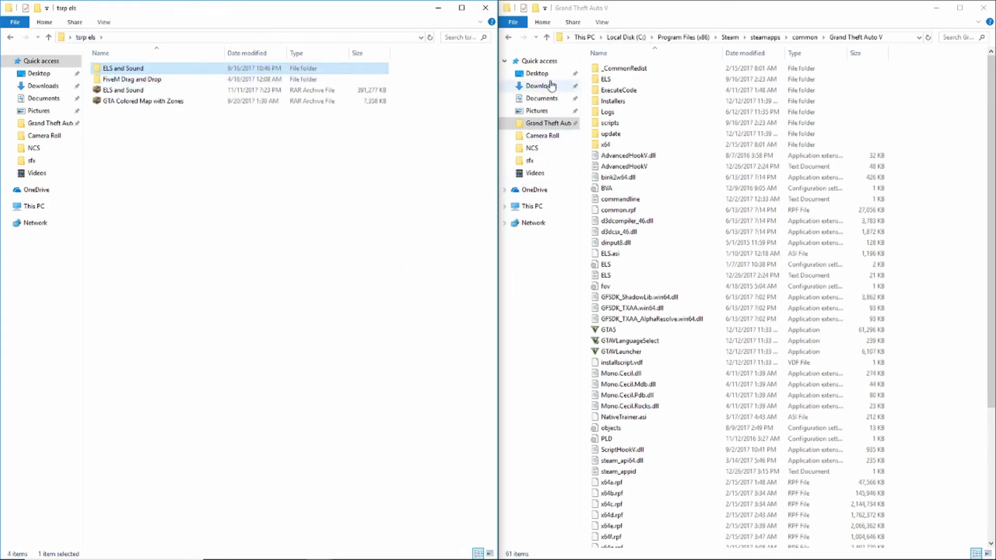
Go back to FiveM Application Data on the right and open FiveM Drag and Drop on the left
{"action": "left_click", "coordinate": [507, 41]}
{"action": "left_click", "coordinate": [506, 40]}
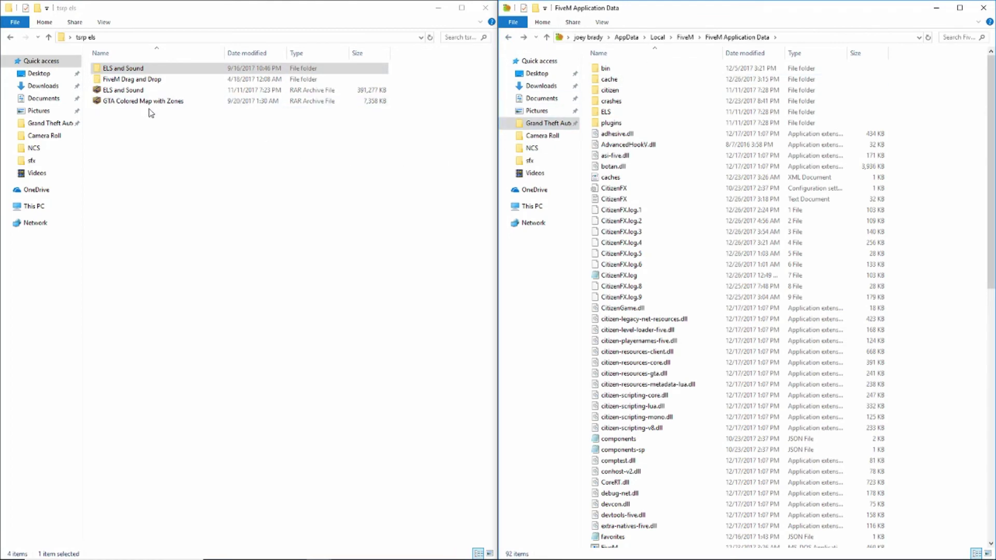
{"action": "left_click", "coordinate": [141, 80]}
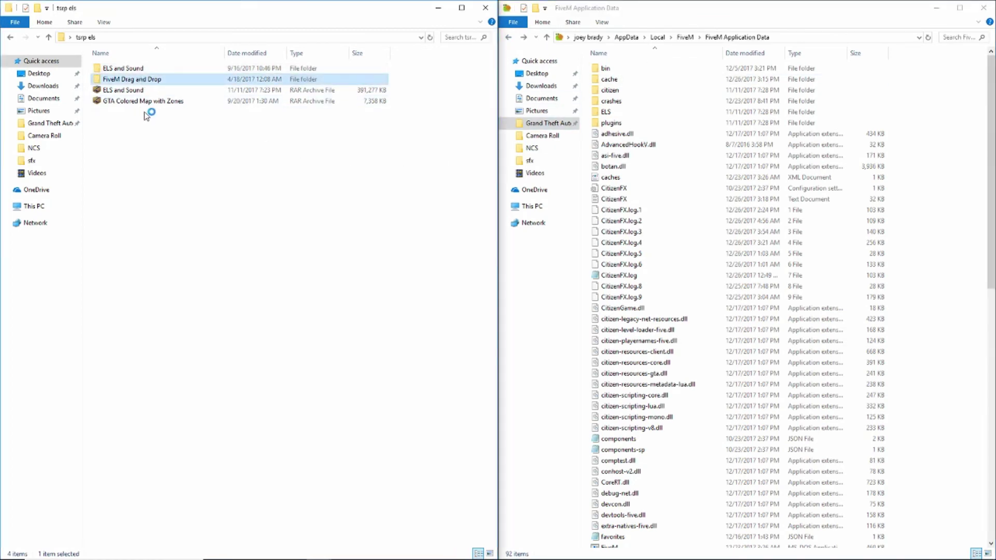
{"action": "key", "text": "Return"}
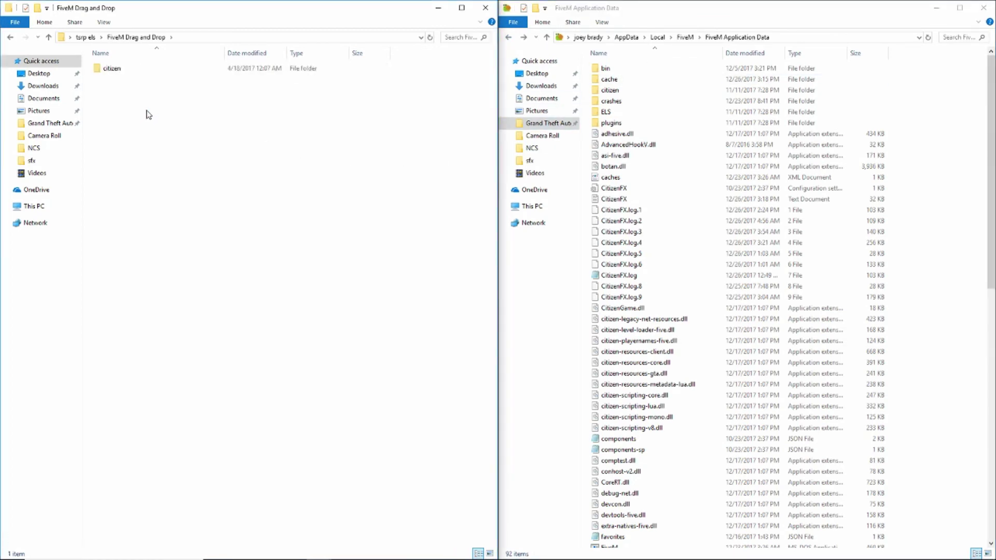
Copy the citizen folder and bring up the paste menu in FiveM Application Data, dismissing it
{"action": "left_click", "coordinate": [123, 71]}
{"action": "right_click", "coordinate": [122, 71]}
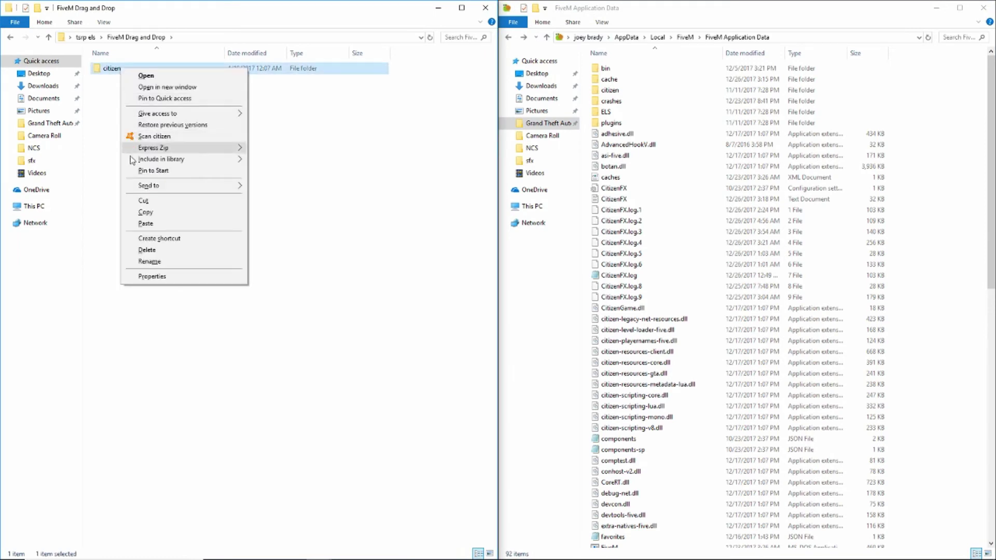
{"action": "left_click", "coordinate": [146, 212]}
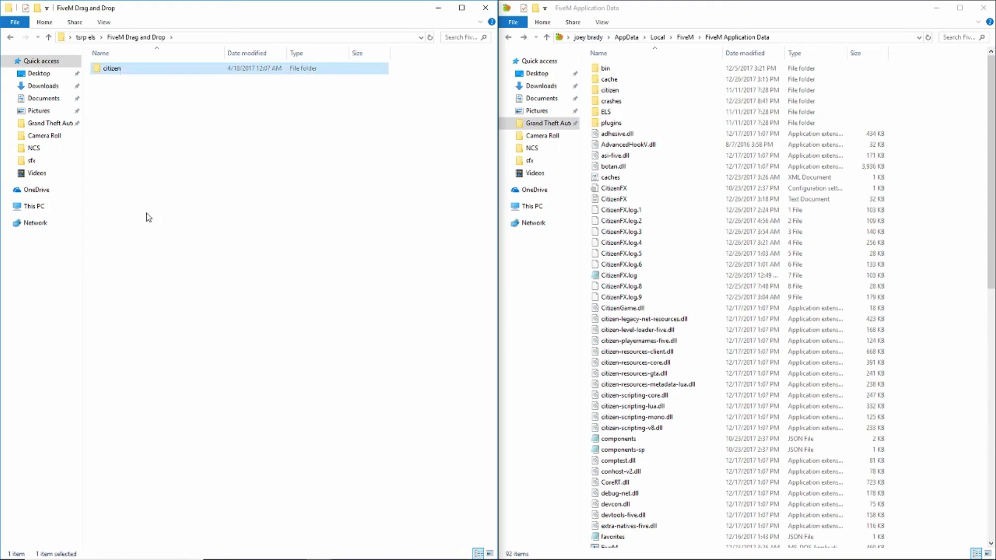
{"action": "right_click", "coordinate": [960, 148]}
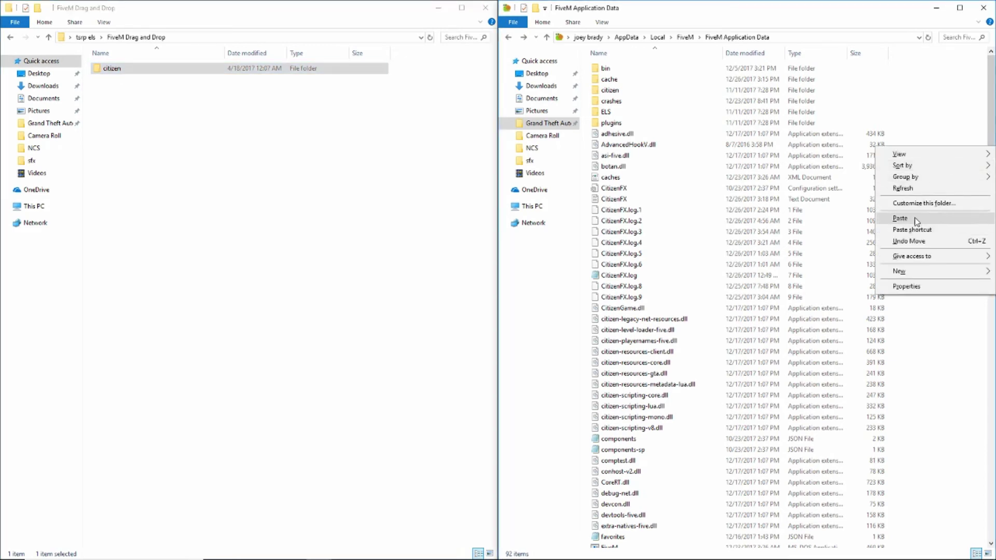
{"action": "left_click", "coordinate": [932, 106]}
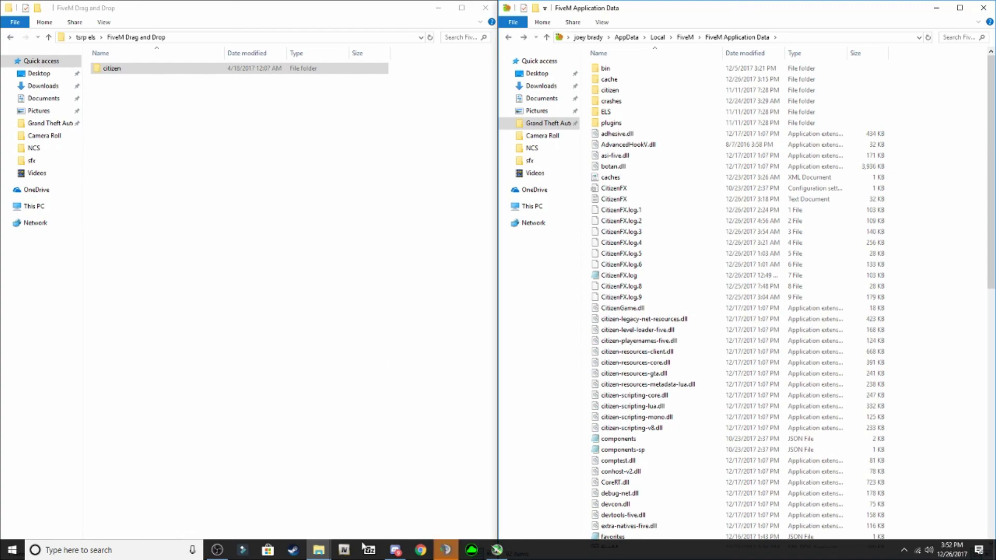
Bring Discord's #sirensounds channel with the siren sounds YouTube guide to the front
{"action": "left_click", "coordinate": [394, 551]}
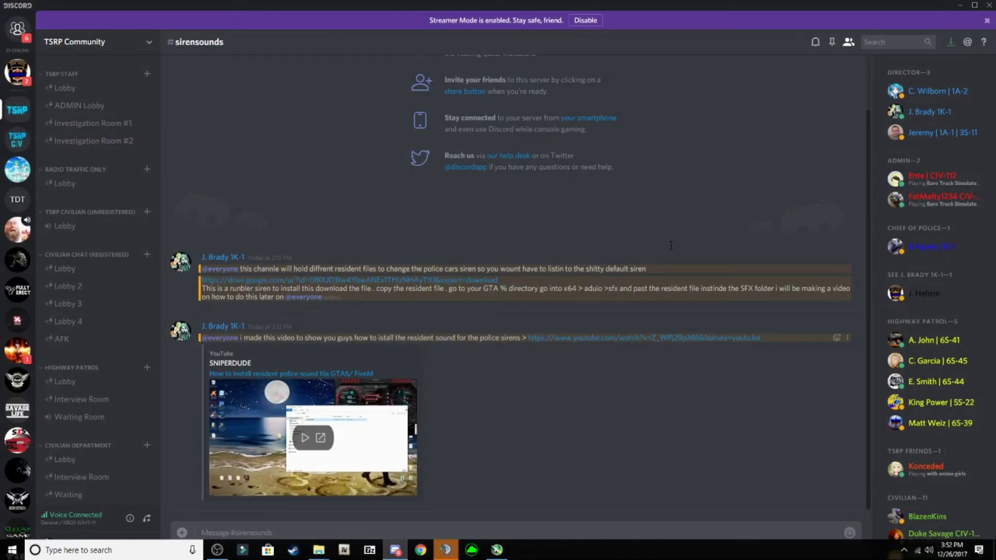